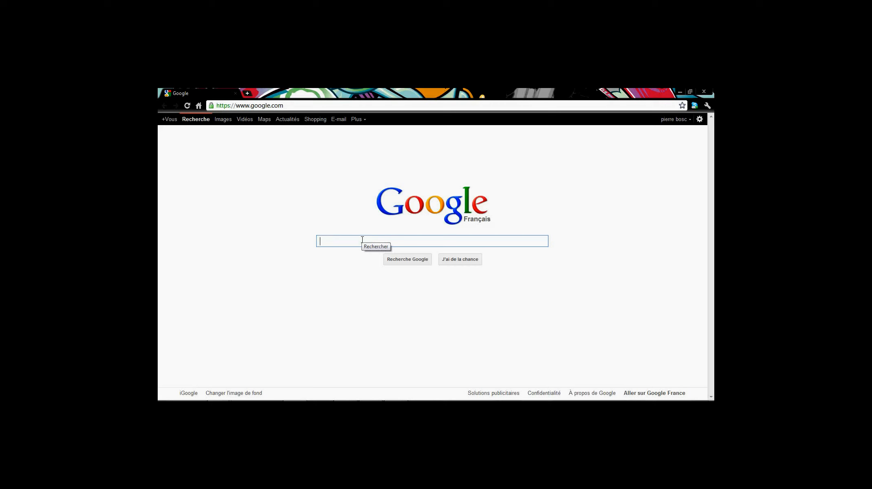
# Step: Search Google Images for "space cake" and open the picture of the green and orange rectangular cake
pyautogui.write('space')
pyautogui.press('Down')
pyautogui.press('Return')
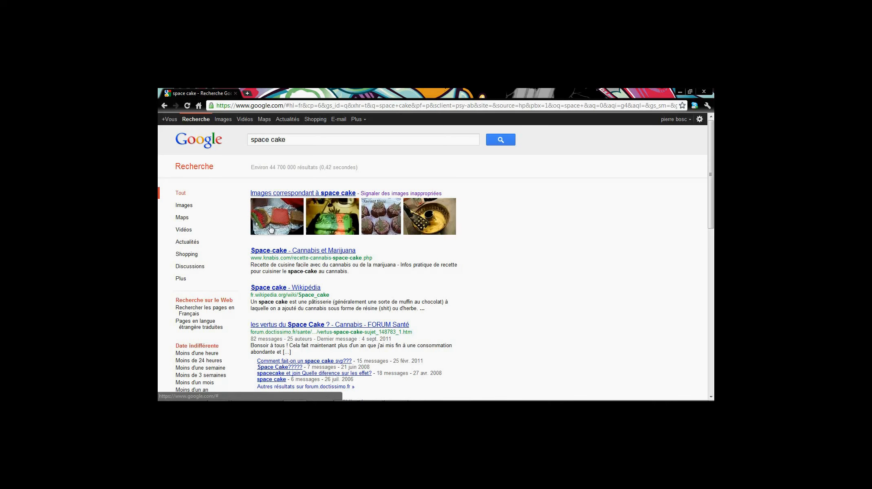
pyautogui.click(223, 119)
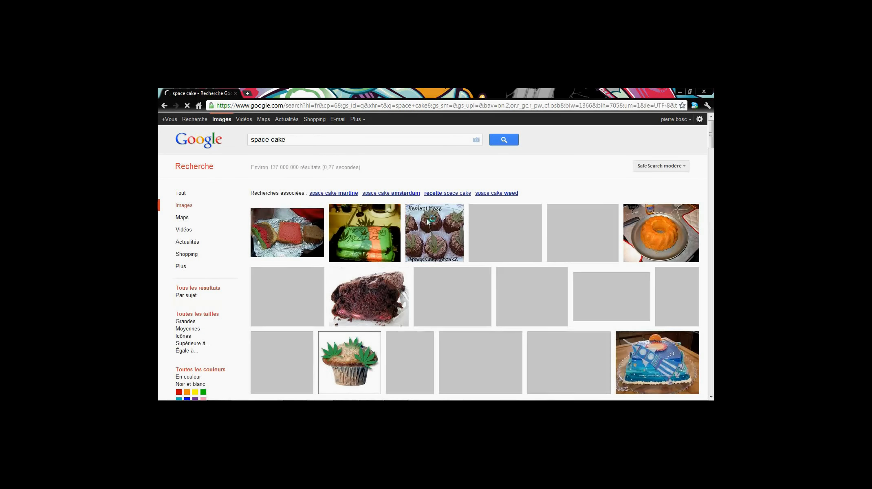
pyautogui.click(378, 235)
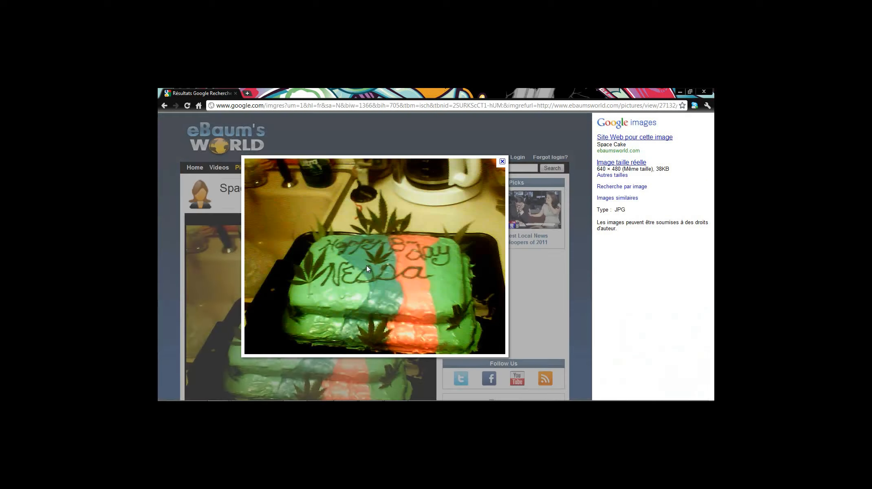
# Step: Save the cake picture to the desktop (Bureau) as the JPEG file Weedcake
pyautogui.rightClick(389, 223)
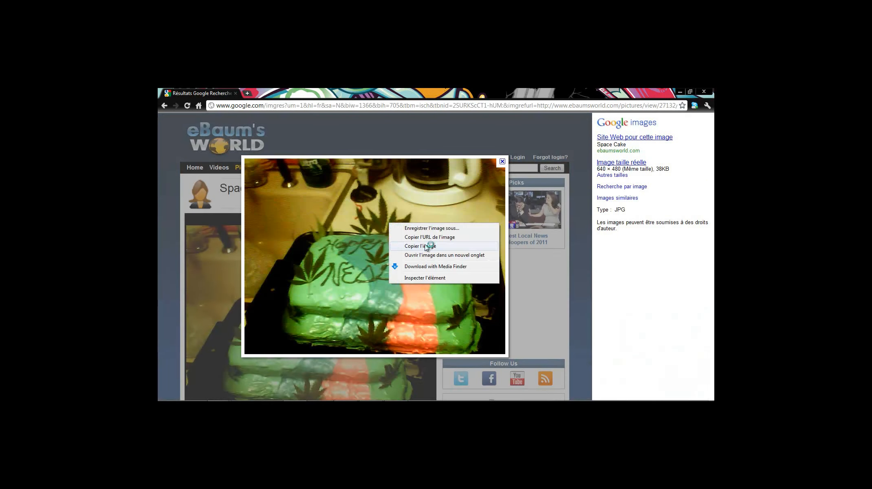
pyautogui.click(426, 228)
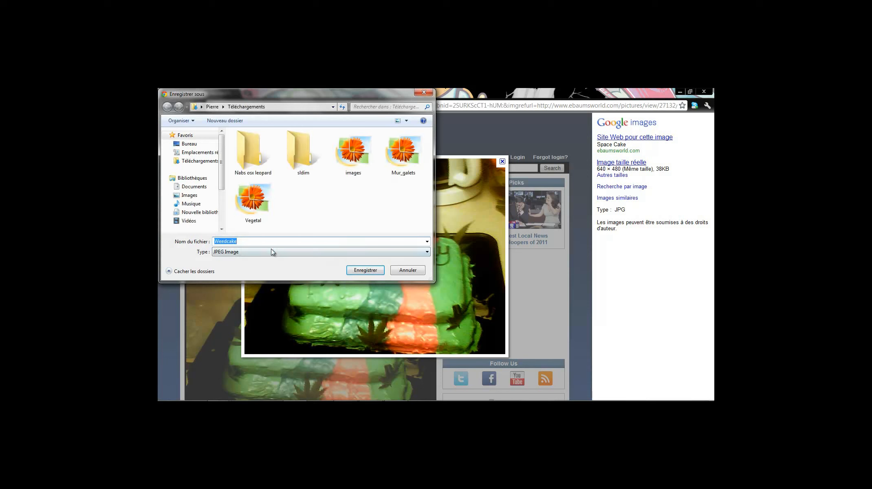
pyautogui.click(199, 109)
pyautogui.click(186, 143)
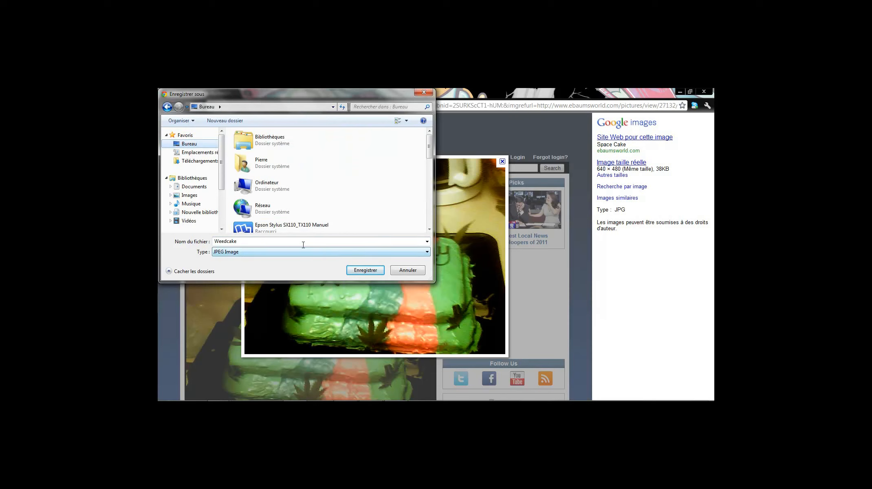
pyautogui.click(364, 270)
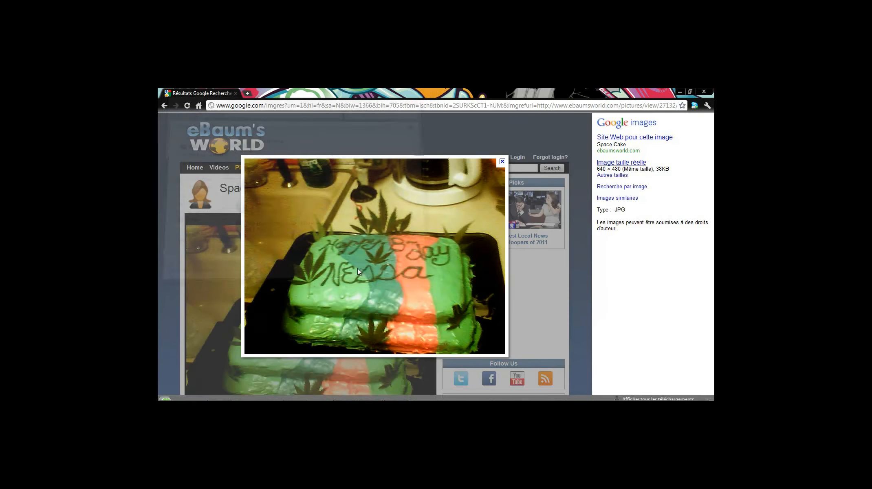
# Step: Minimize the browser, move the Weedcake file to the middle of the desktop, and switch to CINEMA 4D
pyautogui.click(680, 92)
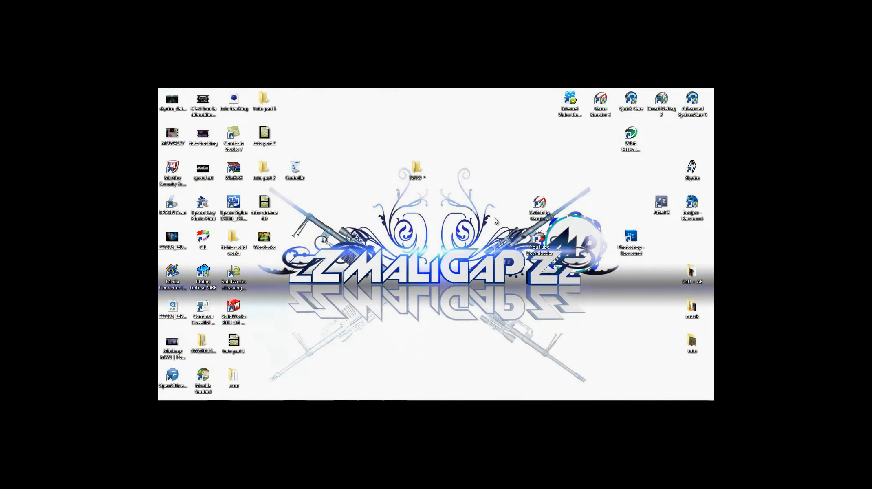
pyautogui.moveTo(191, 399)
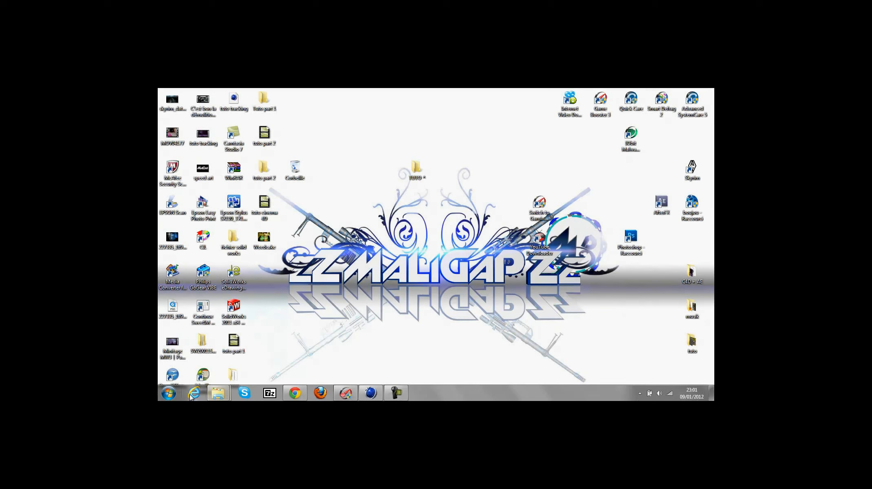
pyautogui.moveTo(261, 237); pyautogui.dragTo(383, 271)
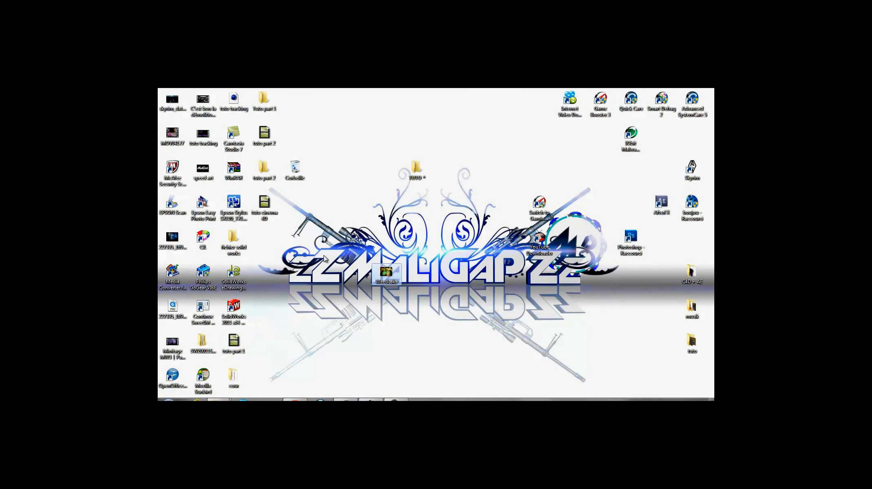
pyautogui.moveTo(493, 400)
pyautogui.click(371, 393)
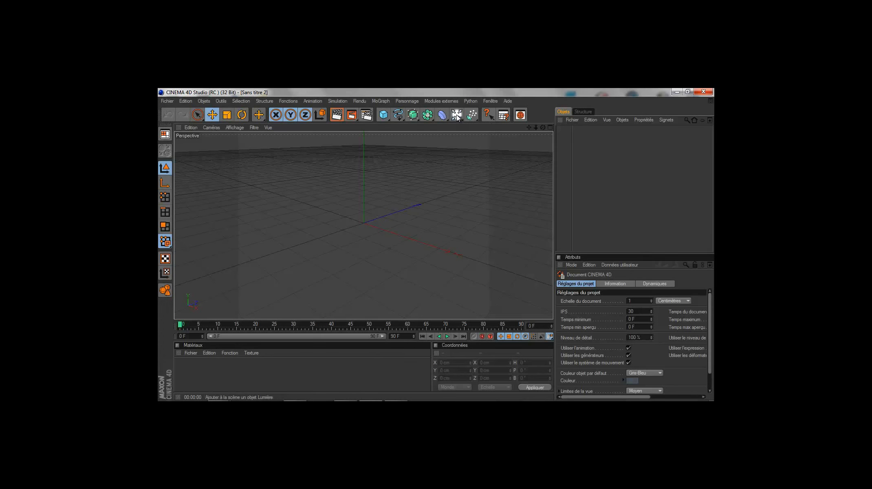
# Step: Set the render output to the Film/Vidéo preset DVCPRO HD 720 29.97 and close the render settings
pyautogui.click(367, 115)
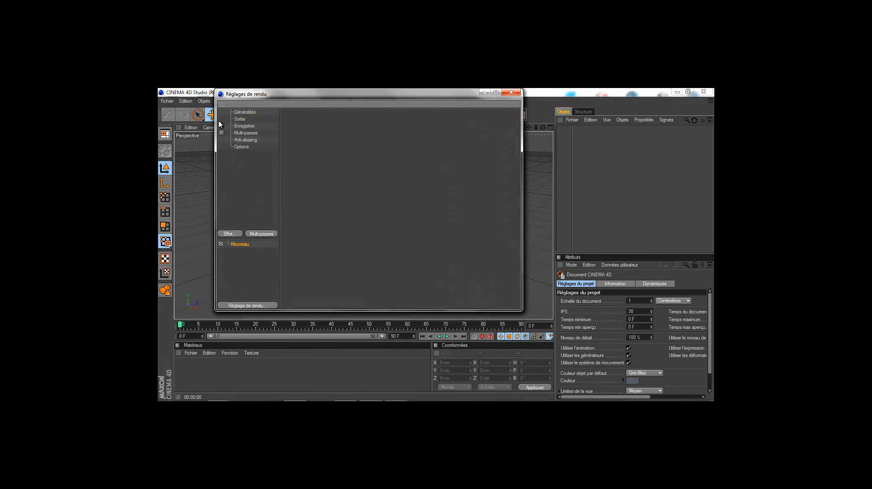
pyautogui.click(240, 119)
pyautogui.click(290, 122)
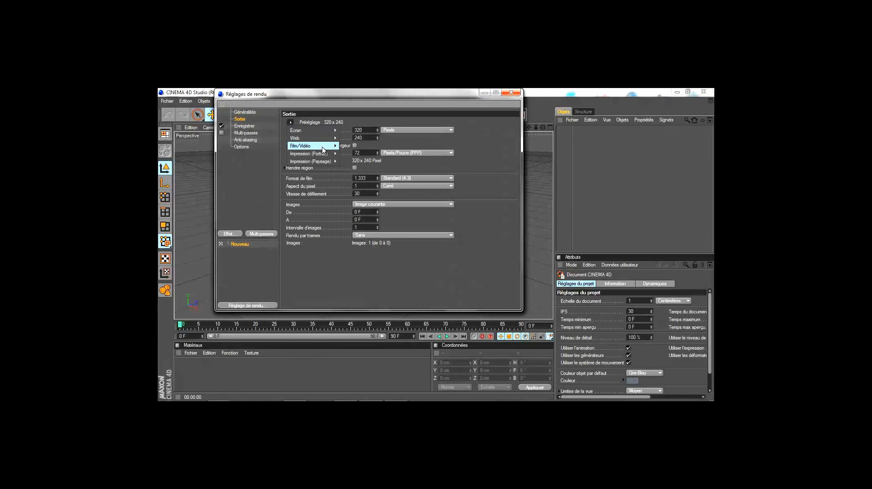
pyautogui.moveTo(316, 145)
pyautogui.click(389, 270)
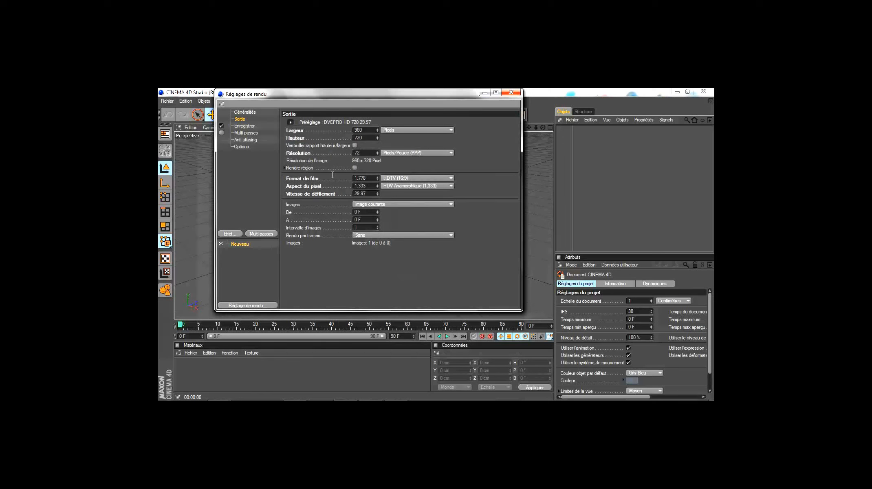
pyautogui.click(515, 93)
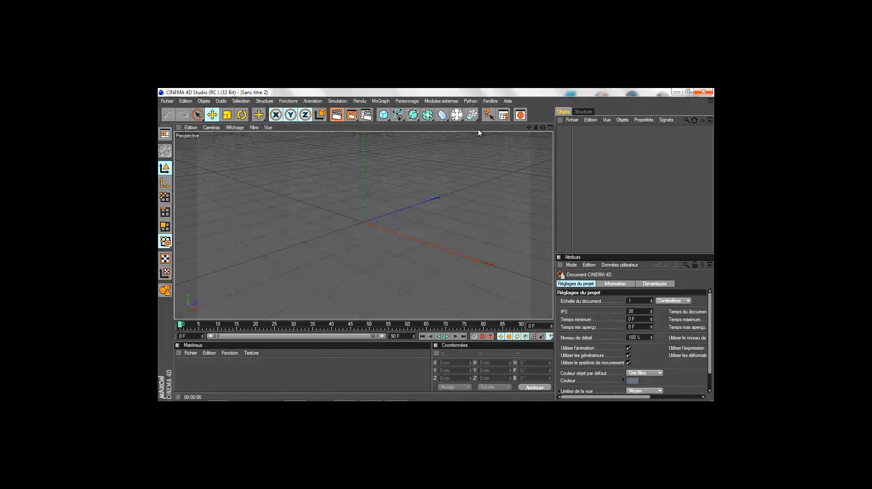
# Step: Add an Arrière plan (background) object to the scene and create a new material
pyautogui.click(457, 115)
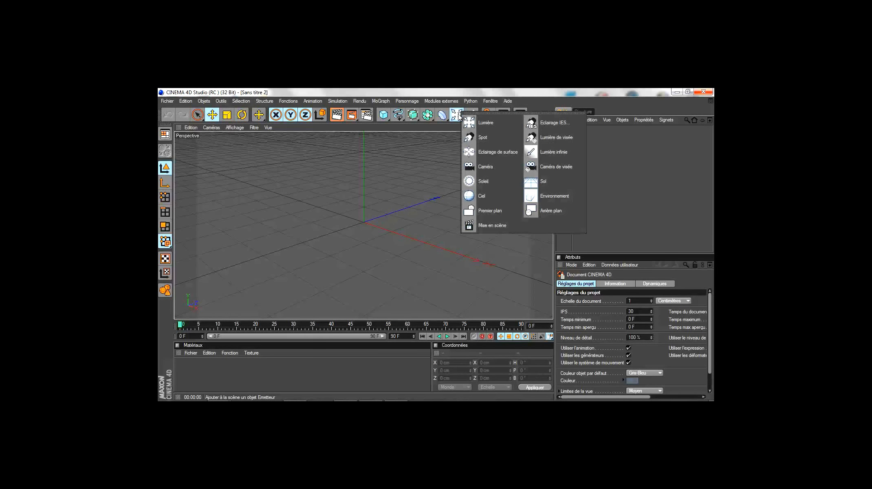
pyautogui.click(545, 211)
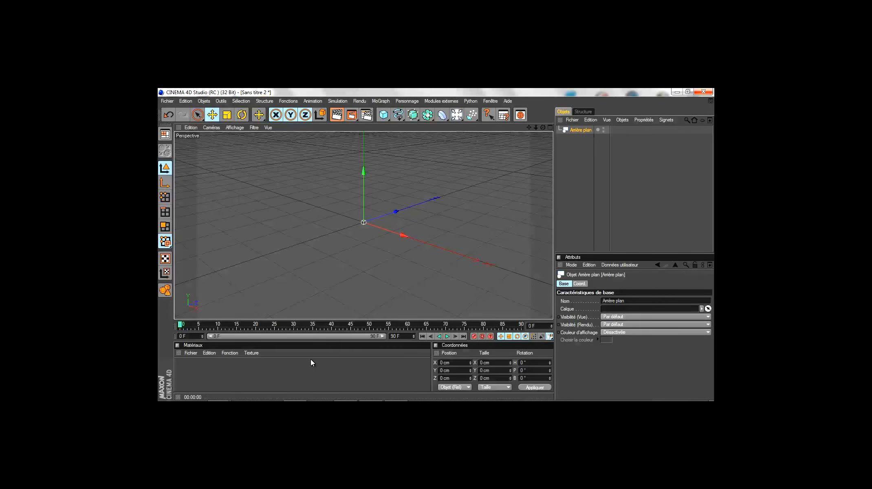
pyautogui.doubleClick(308, 377)
# Step: Load Weedcake as the new material's Luminescence texture, accept copying it to the document folder, and switch to the Couleur channel
pyautogui.doubleClick(183, 367)
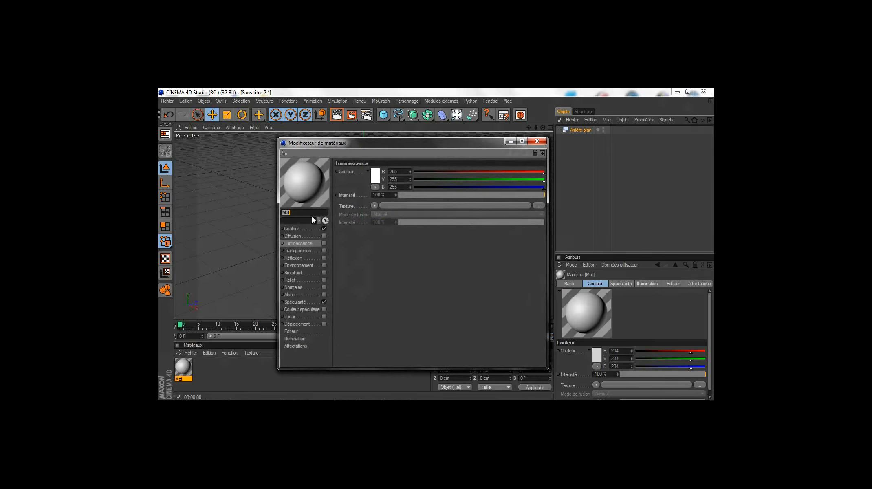
pyautogui.click(372, 207)
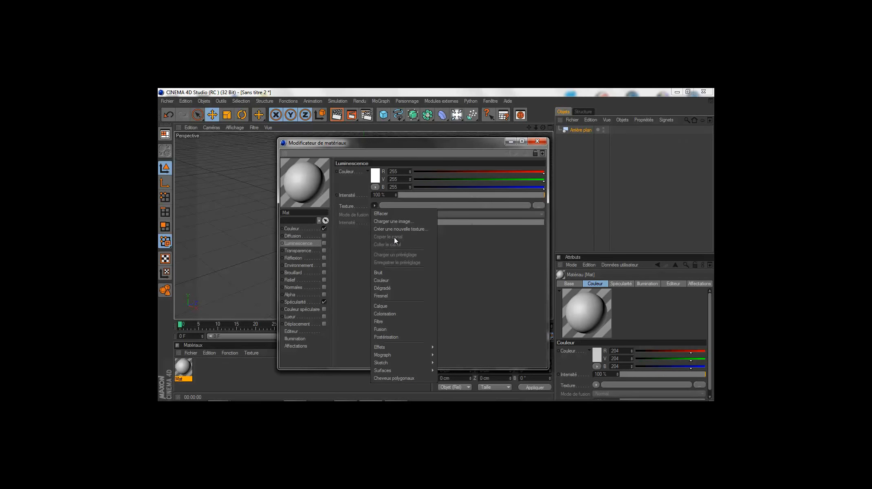
pyautogui.click(400, 222)
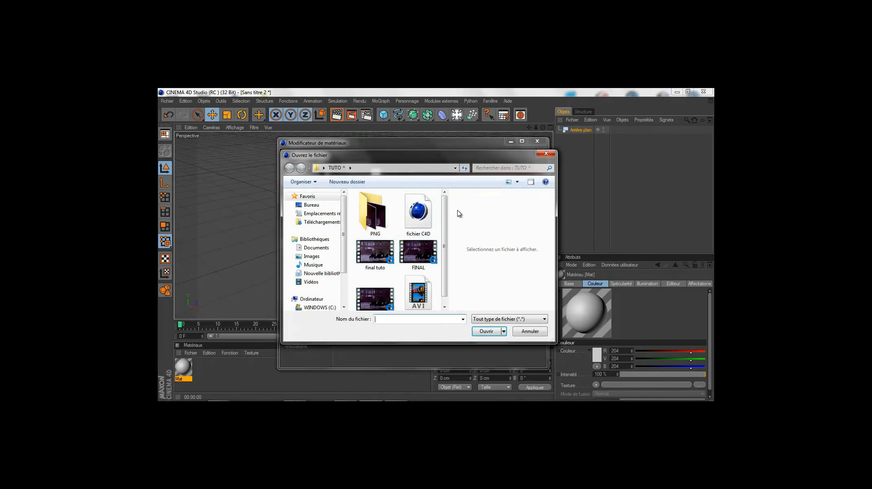
pyautogui.click(311, 205)
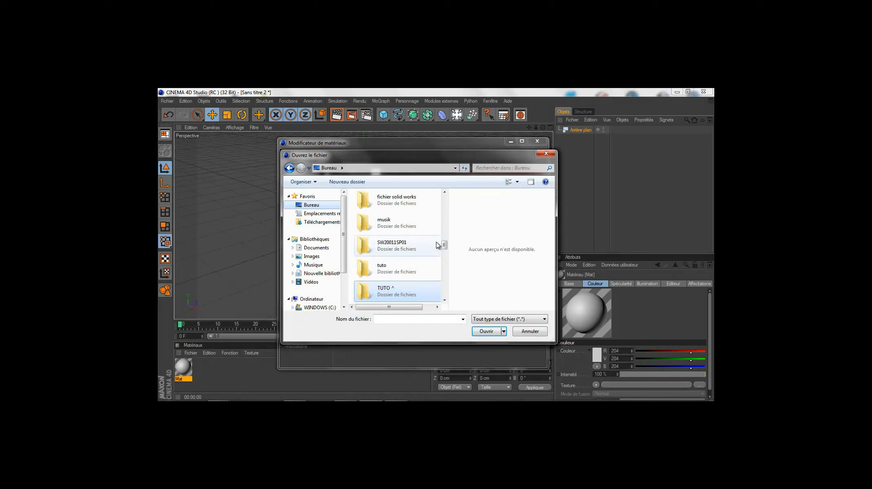
pyautogui.scroll(-5, 438, 248)
pyautogui.moveTo(441, 258); pyautogui.dragTo(444, 291)
pyautogui.click(358, 268)
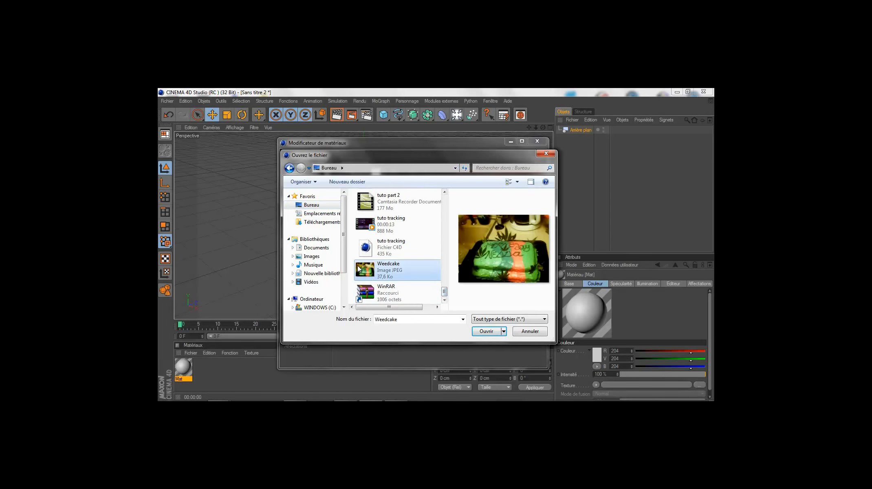
pyautogui.click(487, 331)
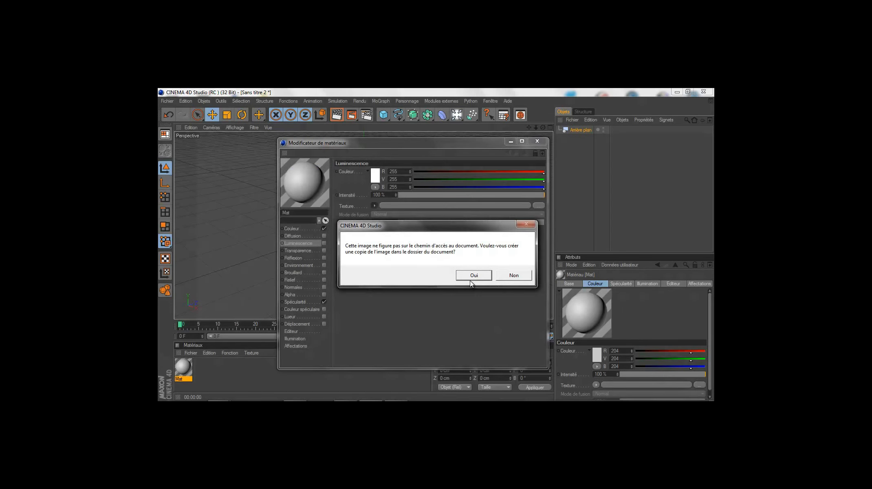
pyautogui.click(473, 275)
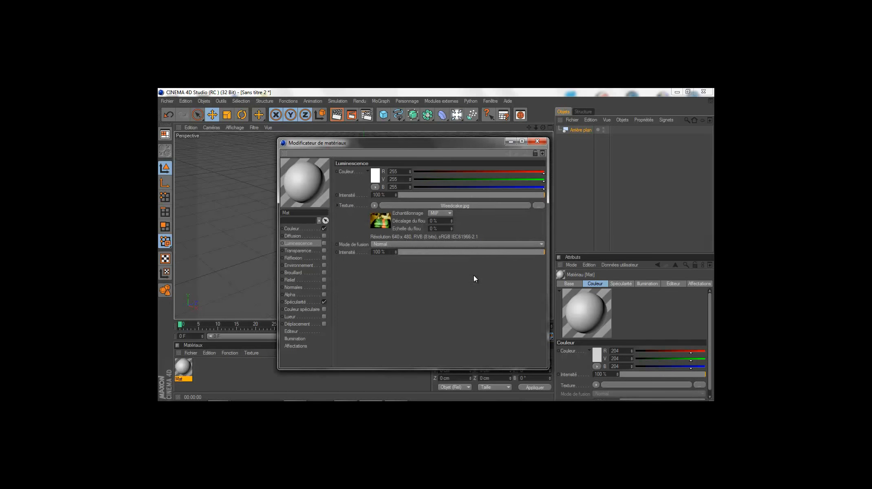
pyautogui.click(312, 229)
pyautogui.click(374, 206)
pyautogui.click(391, 224)
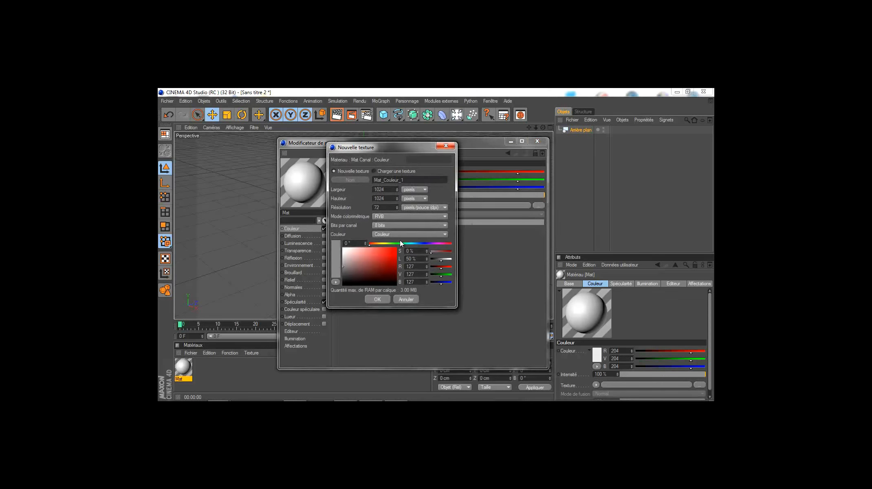
pyautogui.click(410, 298)
# Step: Load Weedcake as the material's Couleur texture, accept copying it to the document folder, and close the material editor
pyautogui.click(374, 206)
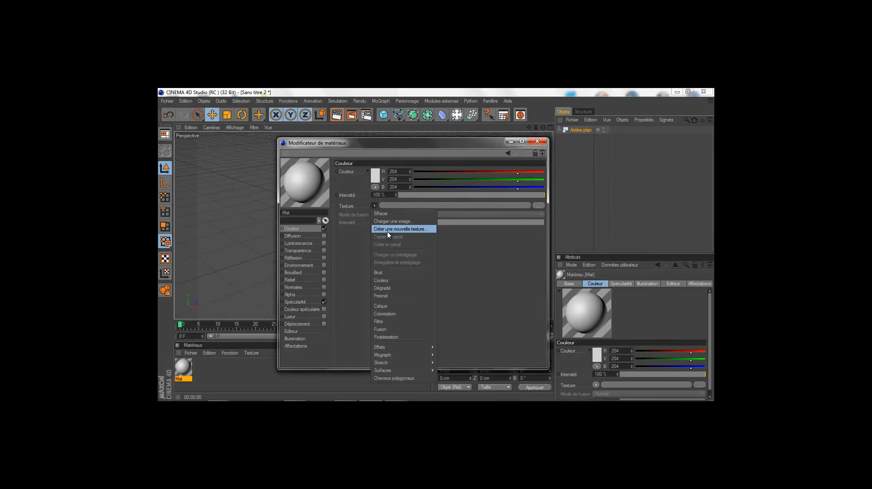
pyautogui.click(382, 222)
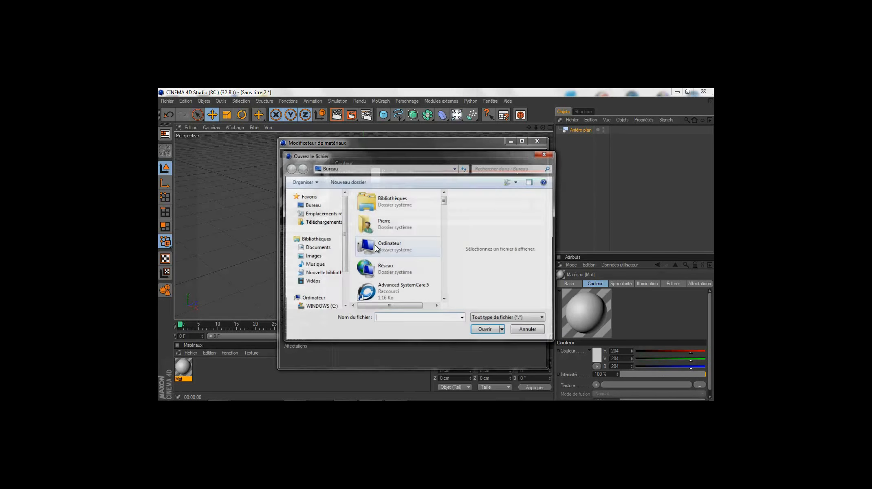
pyautogui.moveTo(444, 199); pyautogui.dragTo(444, 292)
pyautogui.click(387, 270)
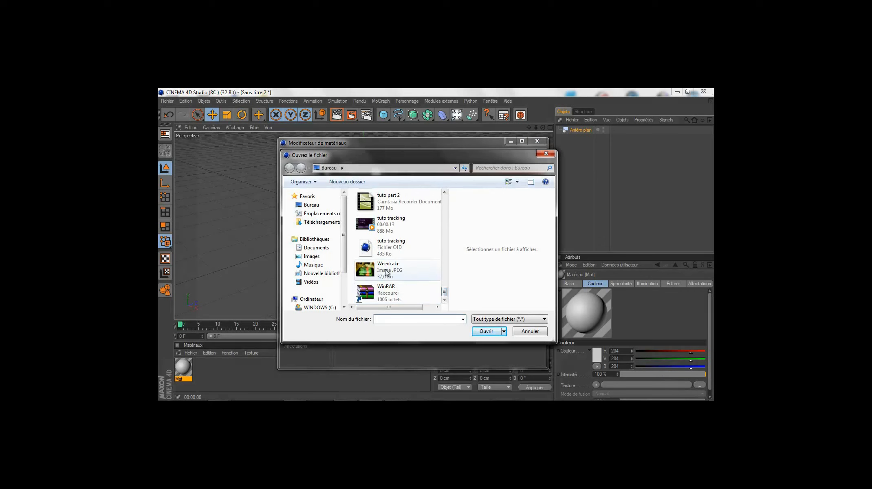
pyautogui.click(483, 332)
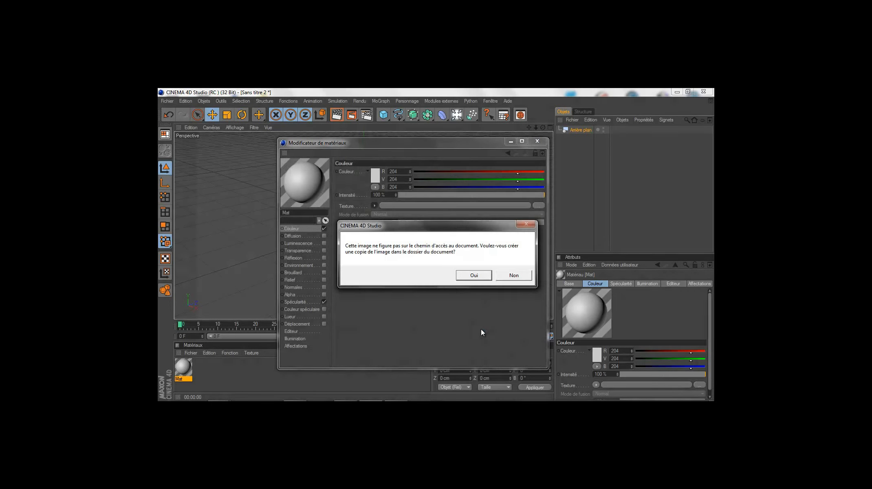
pyautogui.click(478, 277)
pyautogui.click(538, 142)
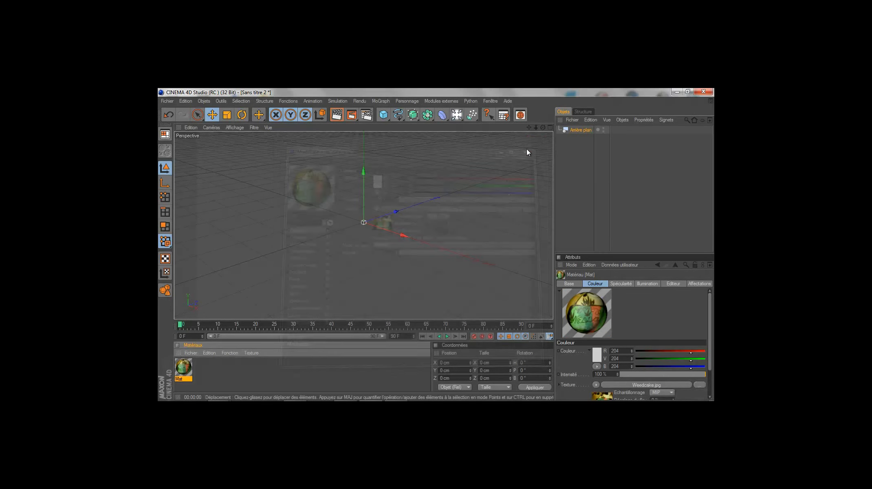
# Step: Apply the cake material to the Arrière plan object, render the view, and deselect everything
pyautogui.moveTo(179, 369); pyautogui.dragTo(389, 223)
pyautogui.moveTo(575, 139); pyautogui.dragTo(572, 131)
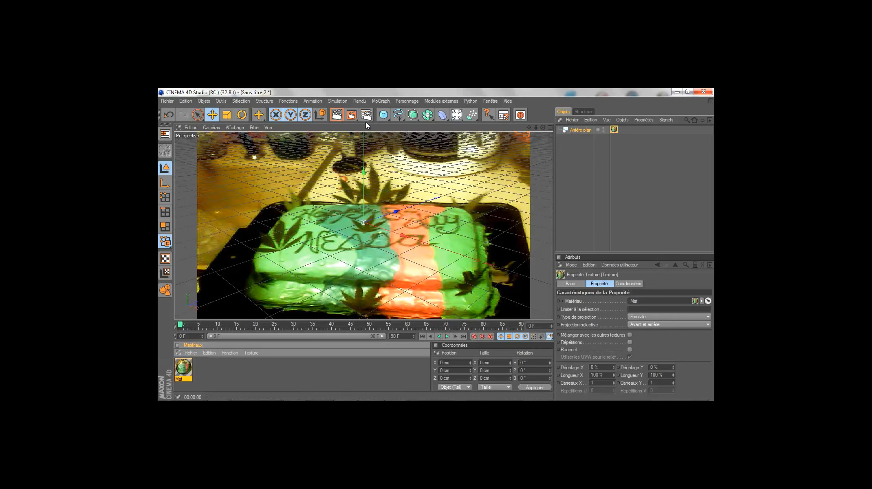
pyautogui.click(336, 114)
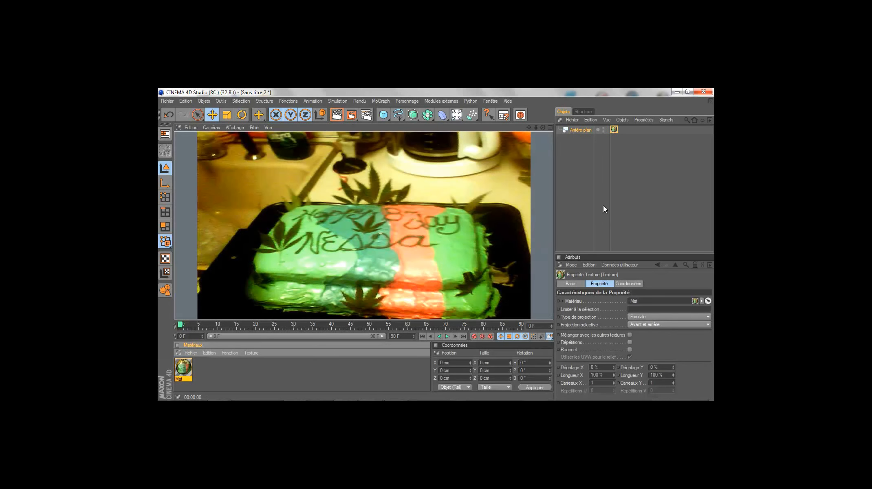
pyautogui.click(638, 200)
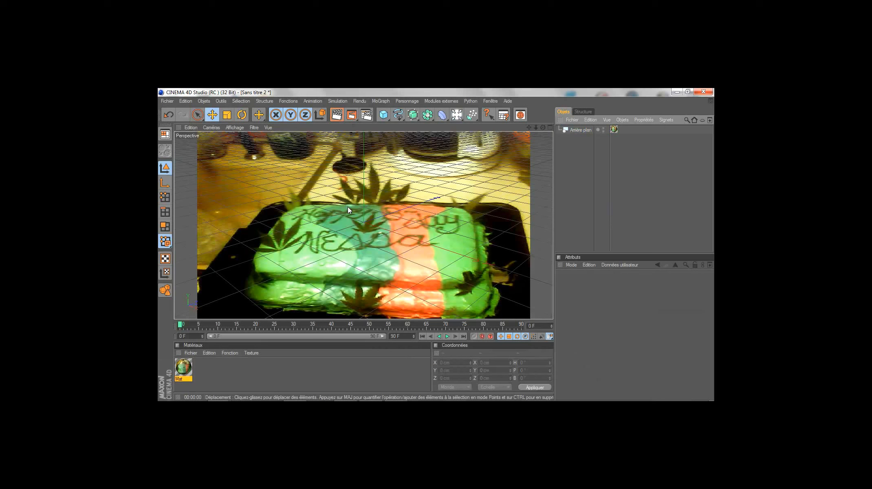
pyautogui.keyDown('alt'); pyautogui.moveTo(392, 209); pyautogui.dragTo(436, 246); pyautogui.keyUp('alt')
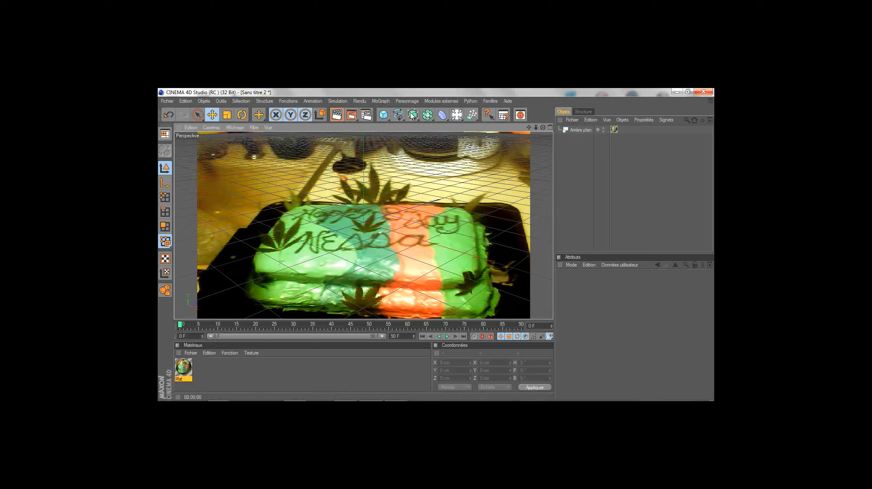
pyautogui.click(458, 116)
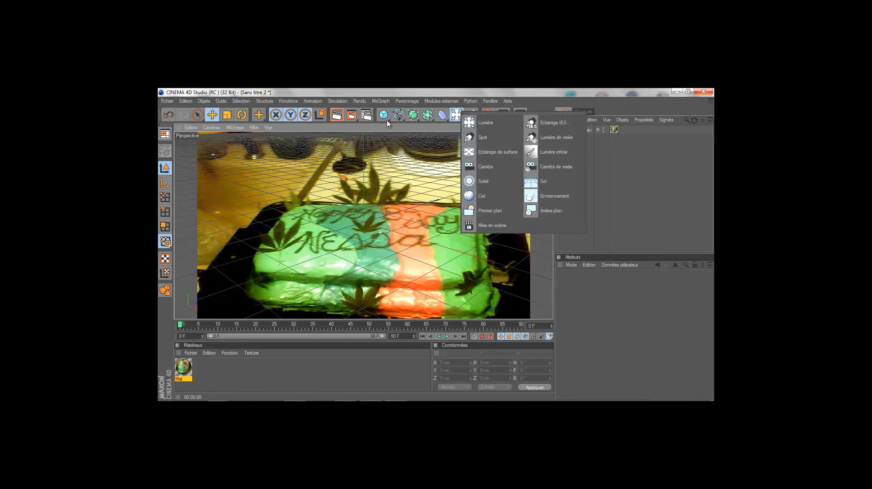
# Step: Add a Plan object and resize, move and tilt it to about 324 by 599 cm over the cake's top surface
pyautogui.moveTo(387, 114); pyautogui.dragTo(419, 141)
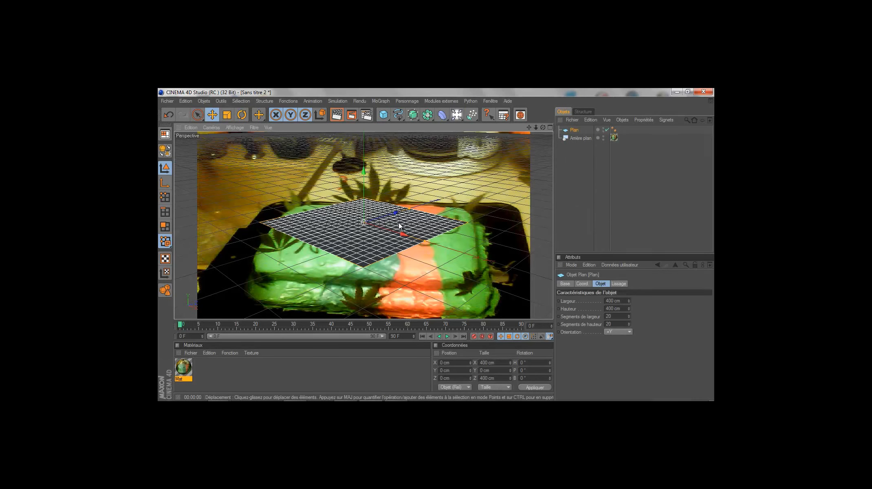
pyautogui.keyDown('alt'); pyautogui.moveTo(406, 225); pyautogui.dragTo(438, 248); pyautogui.keyUp('alt')
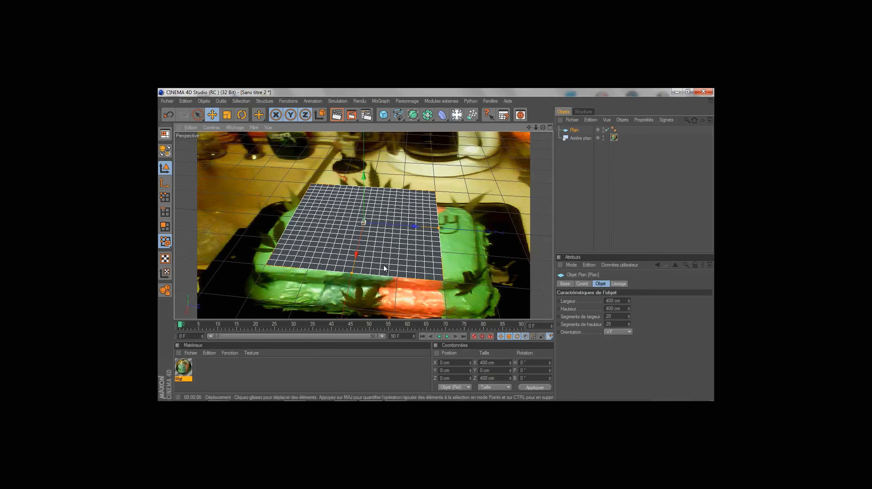
pyautogui.moveTo(351, 272); pyautogui.dragTo(353, 263)
pyautogui.moveTo(354, 205); pyautogui.dragTo(365, 250)
pyautogui.moveTo(354, 281); pyautogui.dragTo(367, 224)
pyautogui.moveTo(356, 275); pyautogui.dragTo(354, 281)
pyautogui.moveTo(436, 249)
pyautogui.mouseDown()
pyautogui.moveTo(399, 251)
pyautogui.moveTo(423, 253)
pyautogui.moveTo(440, 236)
pyautogui.moveTo(436, 248)
pyautogui.moveTo(457, 237)
pyautogui.moveTo(420, 246)
pyautogui.moveTo(436, 247)
pyautogui.mouseUp()
pyautogui.press('r')
pyautogui.moveTo(402, 222); pyautogui.dragTo(400, 221)
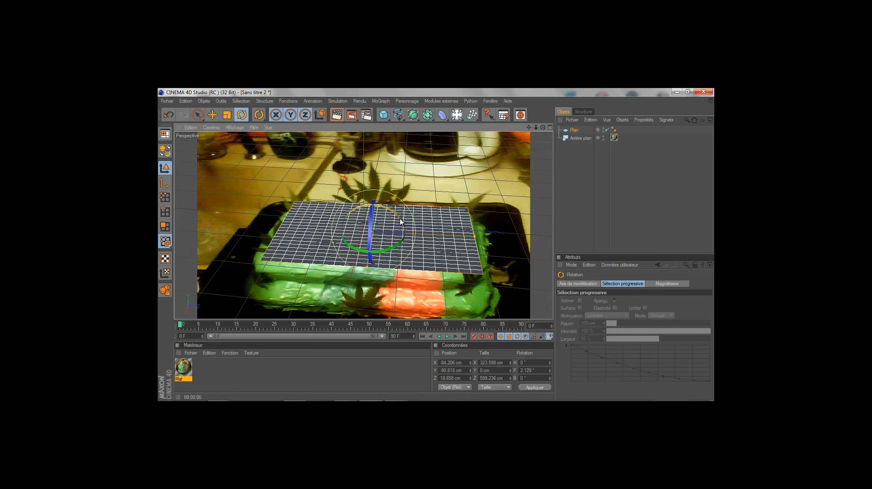
pyautogui.press('e')
# Step: Add a Caméra object to the scene and look through it
pyautogui.click(457, 115)
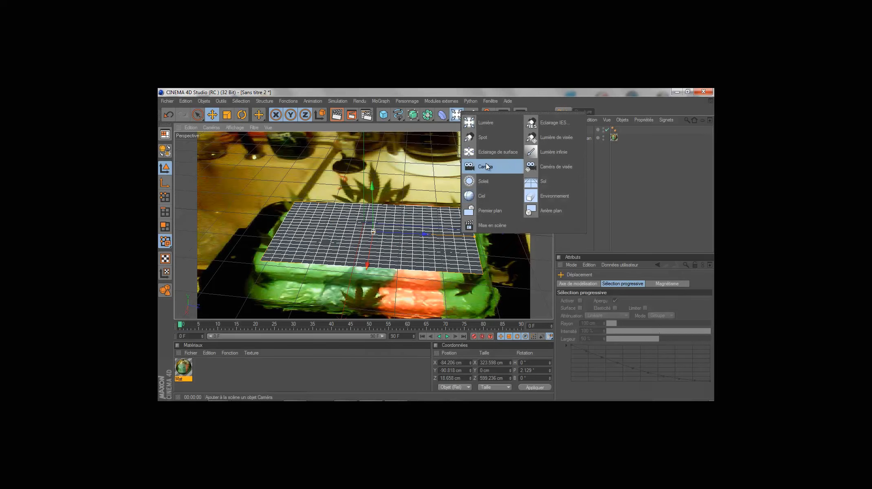
pyautogui.click(486, 165)
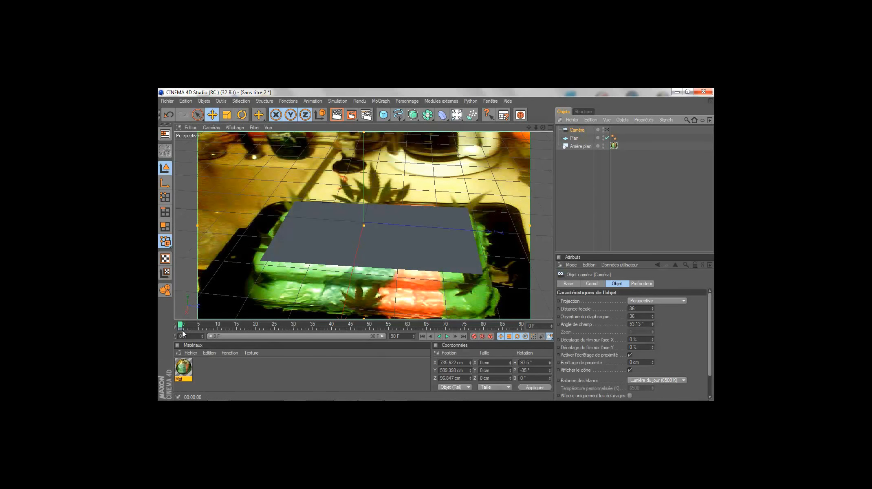
pyautogui.moveTo(268, 325); pyautogui.dragTo(196, 325)
pyautogui.moveTo(387, 220)
pyautogui.keyDown('alt'); pyautogui.mouseDown()
pyautogui.moveTo(437, 239)
pyautogui.moveTo(432, 246)
pyautogui.moveTo(472, 232)
pyautogui.mouseUp(); pyautogui.keyUp('alt')
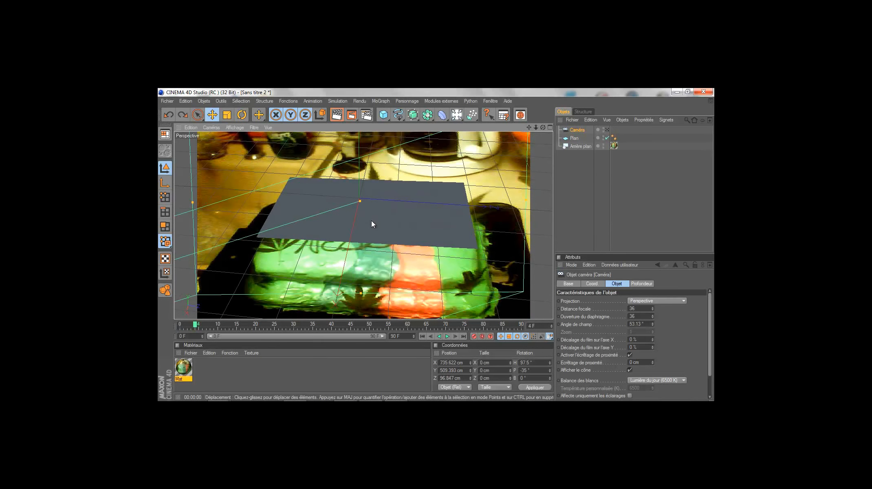
pyautogui.click(606, 130)
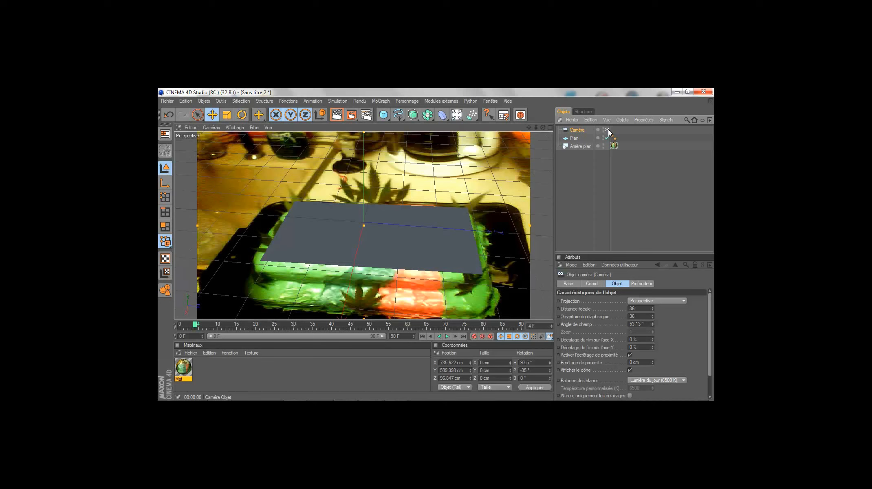
# Step: Move and rotate the camera to a heading of about 73° and a pitch of about -36°, then return the timeline to frame 0
pyautogui.moveTo(373, 239); pyautogui.dragTo(437, 242)
pyautogui.press('r')
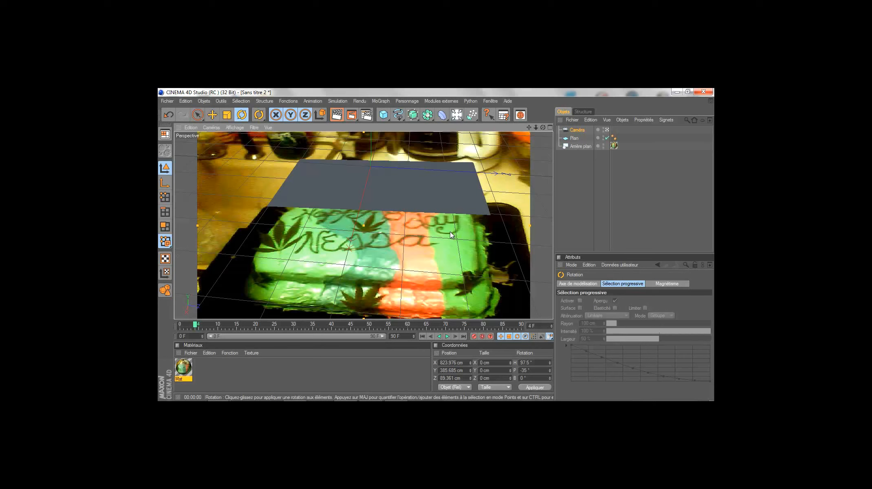
pyautogui.middleClick(393, 242)
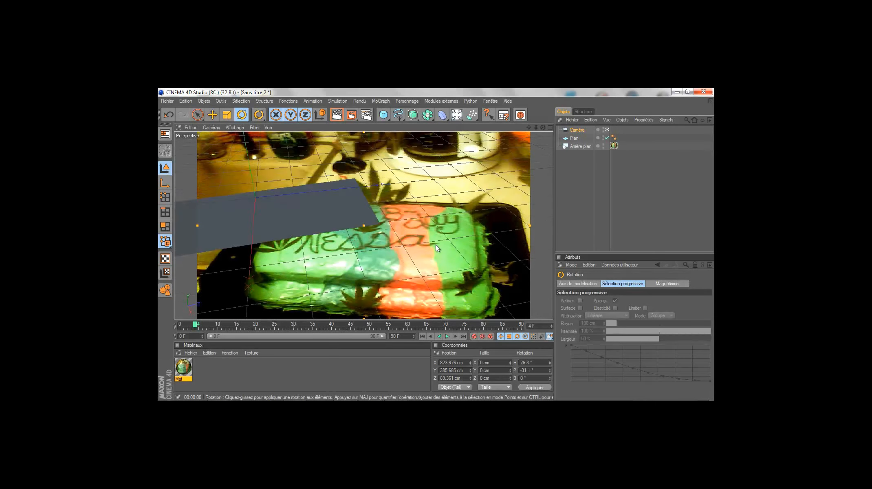
pyautogui.moveTo(435, 245); pyautogui.dragTo(413, 229)
pyautogui.click(225, 325)
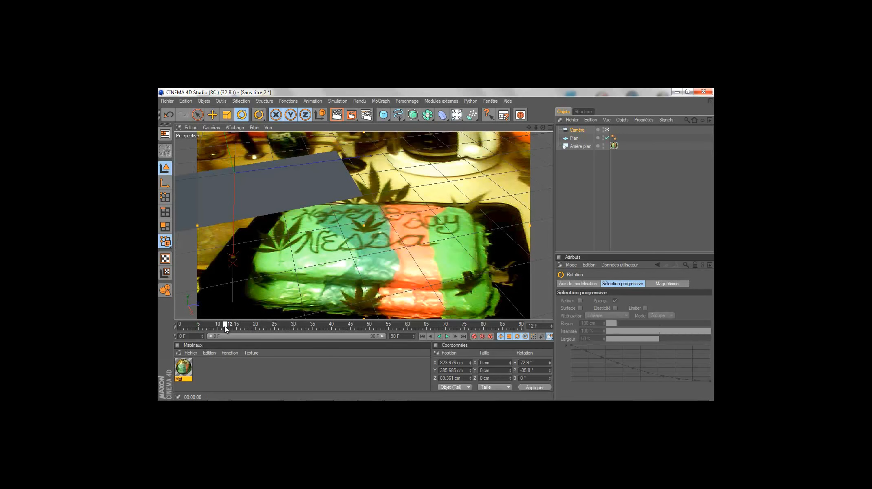
pyautogui.moveTo(225, 326); pyautogui.dragTo(180, 326)
# Step: Delete the existing Plan object and add a new Plan to the scene
pyautogui.click(575, 138)
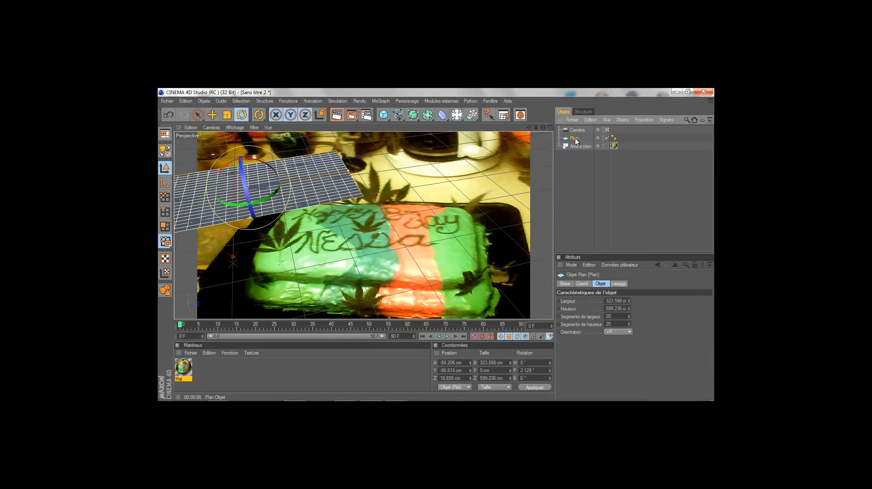
pyautogui.press('Delete')
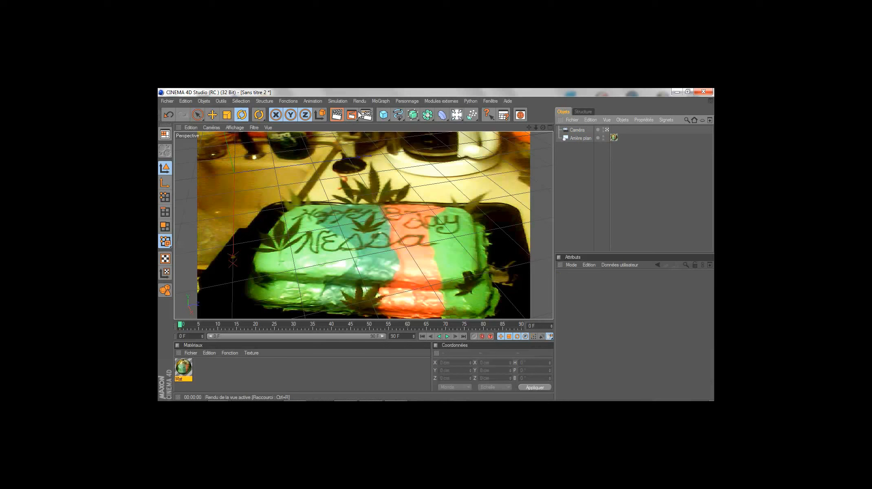
pyautogui.click(383, 115)
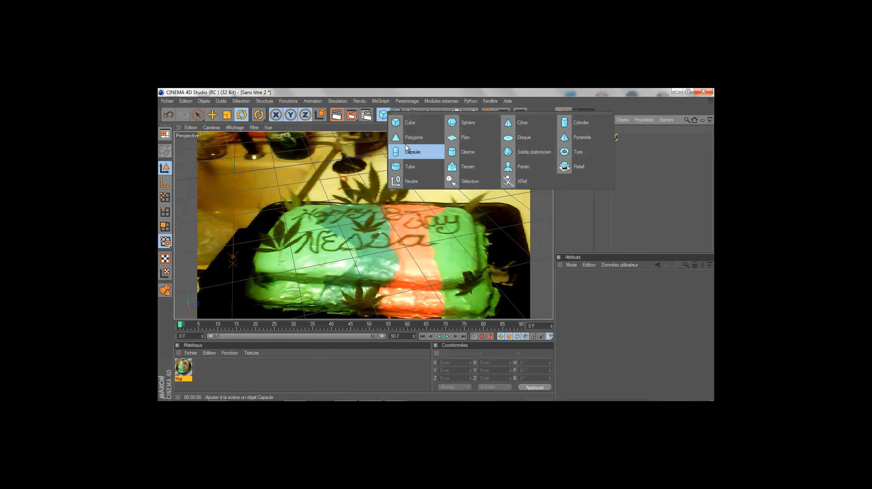
pyautogui.click(458, 138)
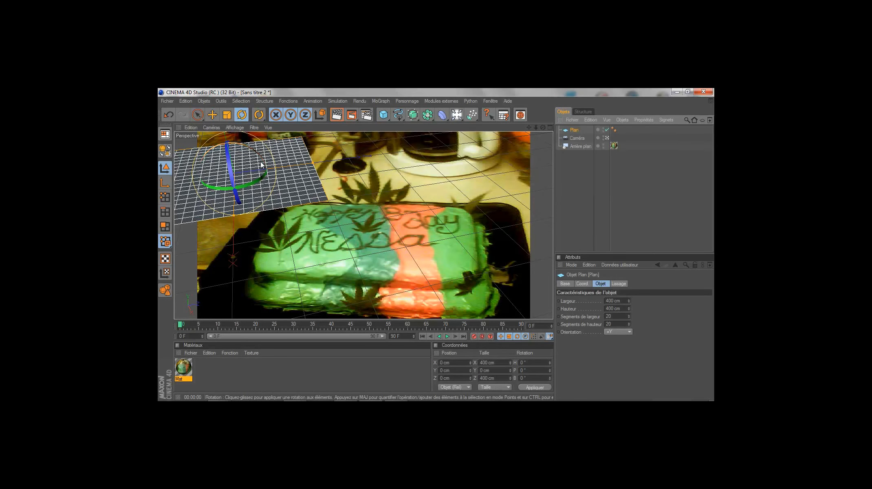
# Step: Rotate, move and resize the new Plan to about 297 by 618 cm to cover the cake's top, and render the view
pyautogui.moveTo(260, 178); pyautogui.dragTo(261, 185)
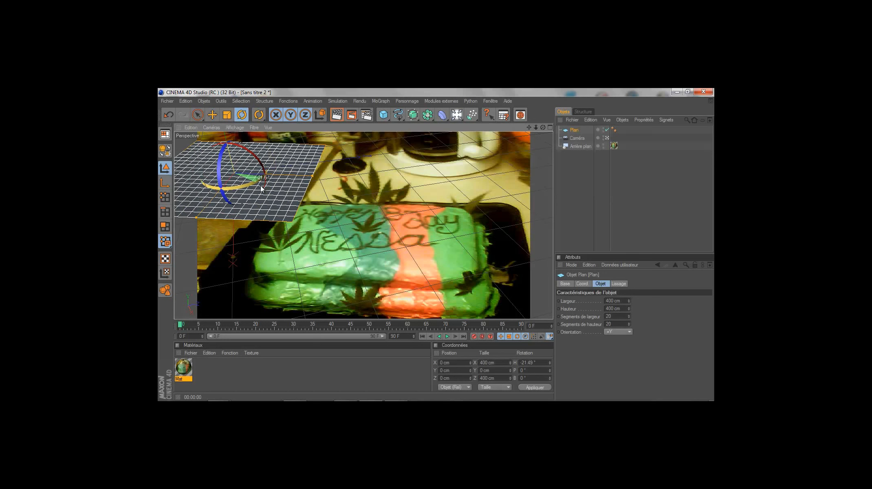
pyautogui.moveTo(236, 147); pyautogui.dragTo(301, 226)
pyautogui.press('e')
pyautogui.press('r')
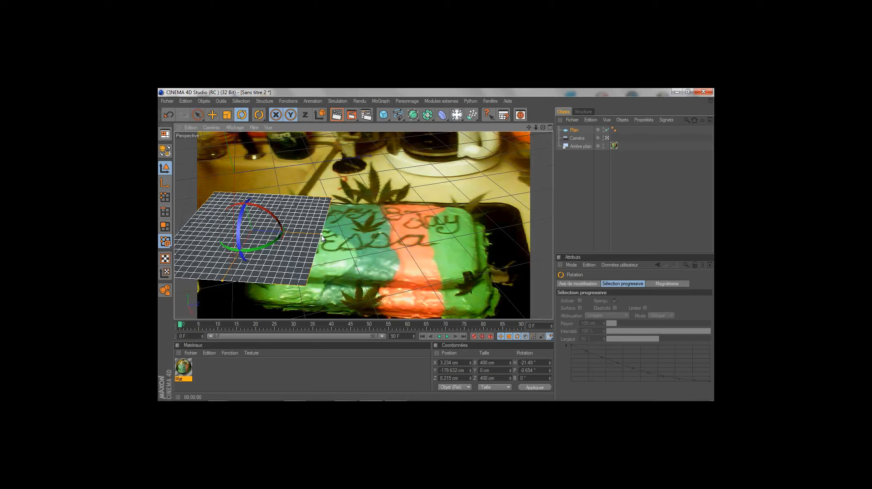
pyautogui.press('e')
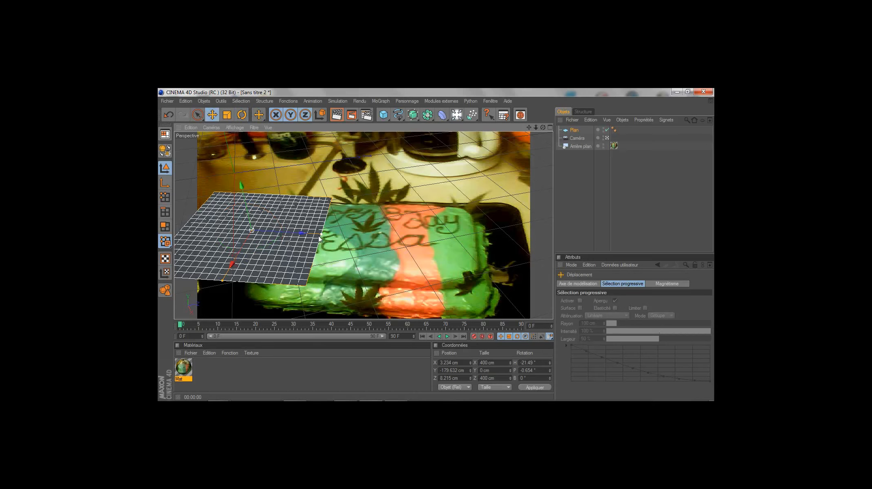
pyautogui.moveTo(320, 234); pyautogui.dragTo(407, 242)
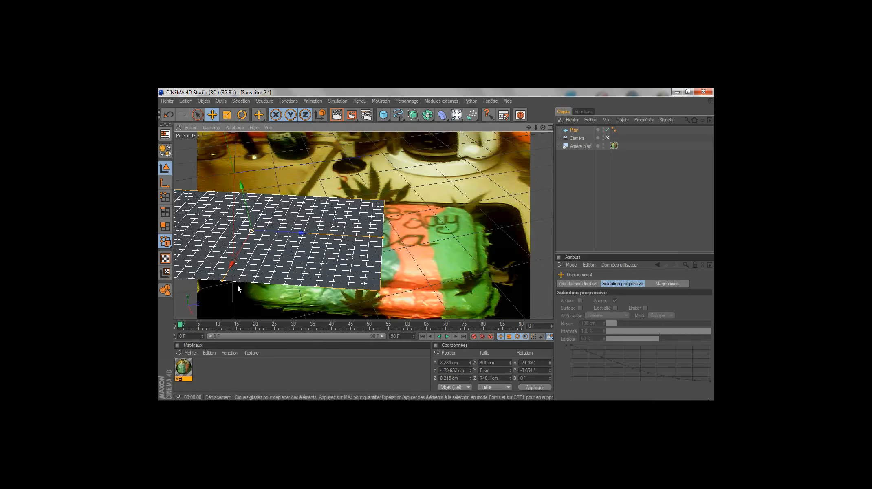
pyautogui.moveTo(220, 281); pyautogui.dragTo(436, 244)
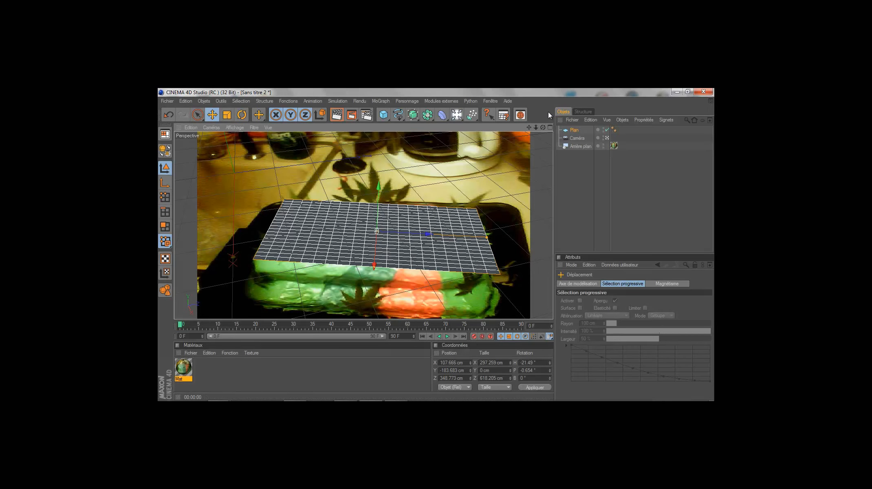
pyautogui.click(572, 173)
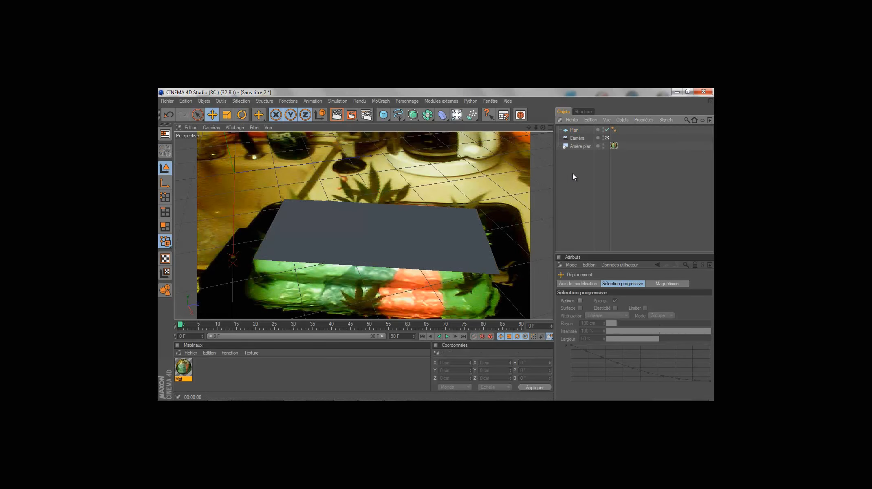
pyautogui.click(336, 119)
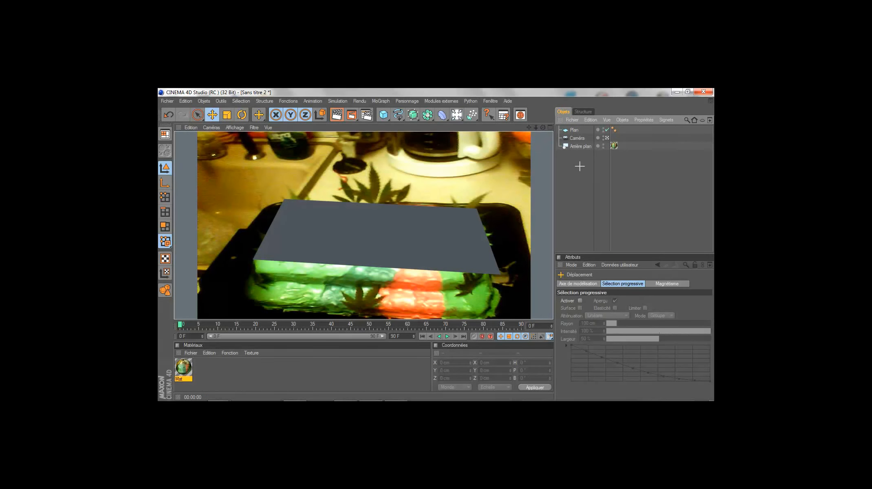
# Step: Apply the cake material to the Plan object, render the view, and deselect everything
pyautogui.click(573, 130)
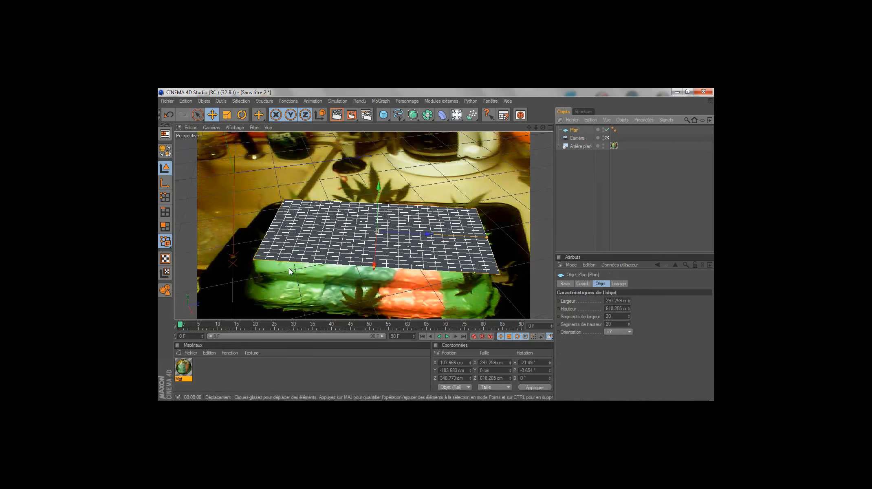
pyautogui.moveTo(184, 368); pyautogui.dragTo(575, 130)
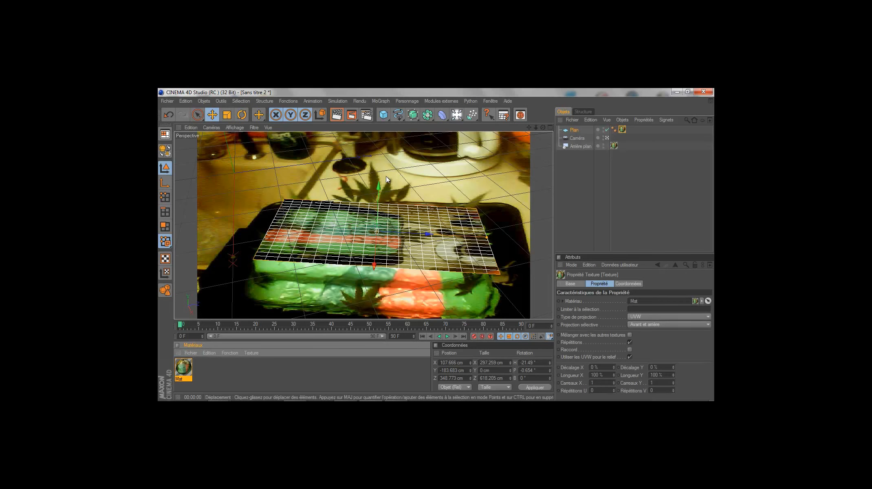
pyautogui.click(336, 116)
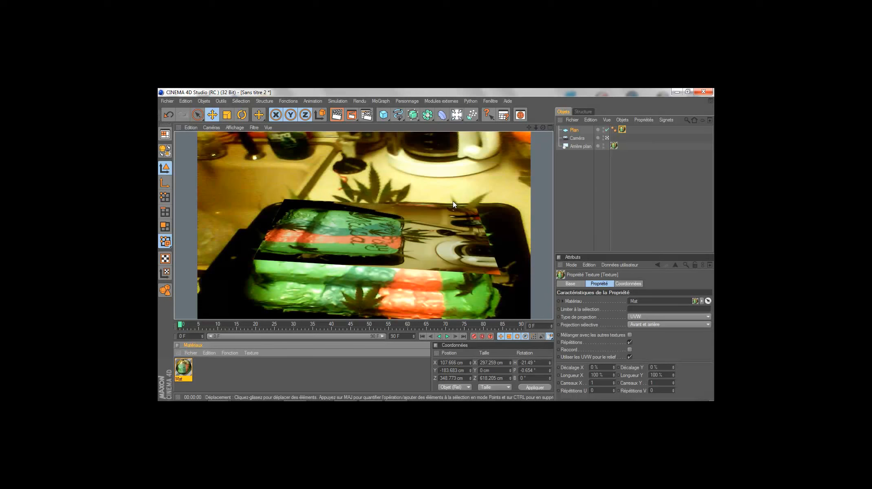
pyautogui.click(563, 179)
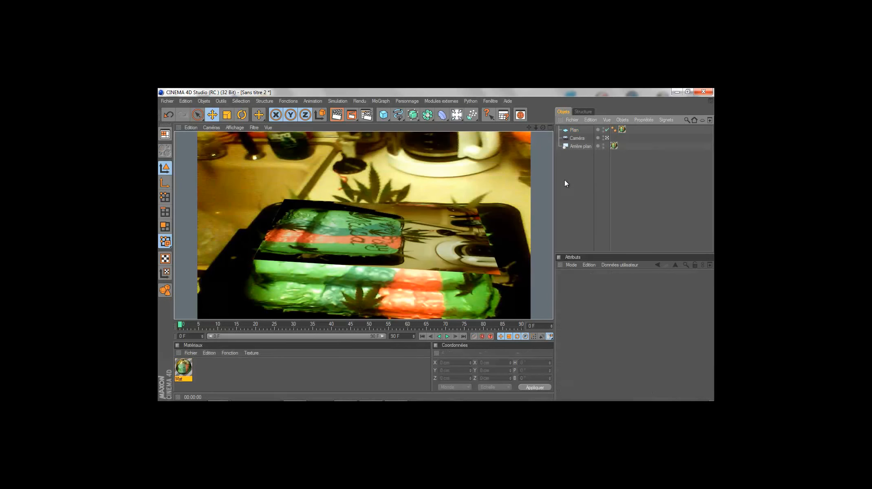
# Step: Set the projection type of the Plan's texture to Frontale and render the view
pyautogui.click(574, 130)
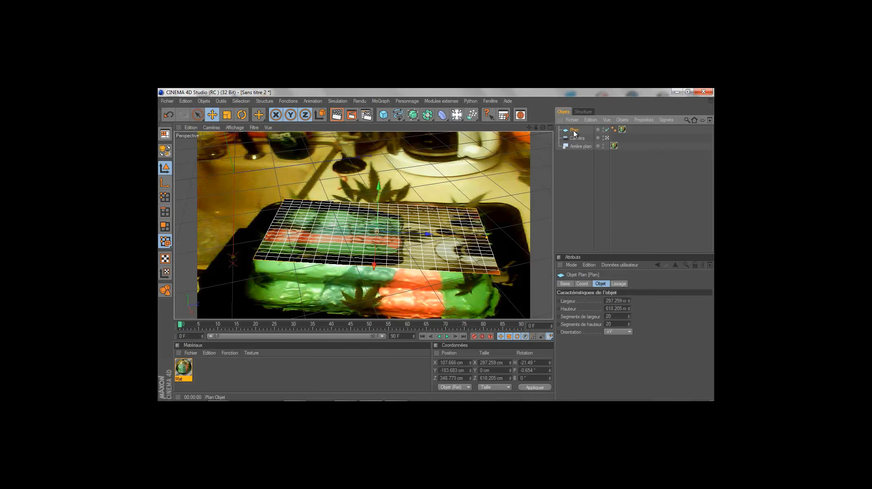
pyautogui.click(622, 130)
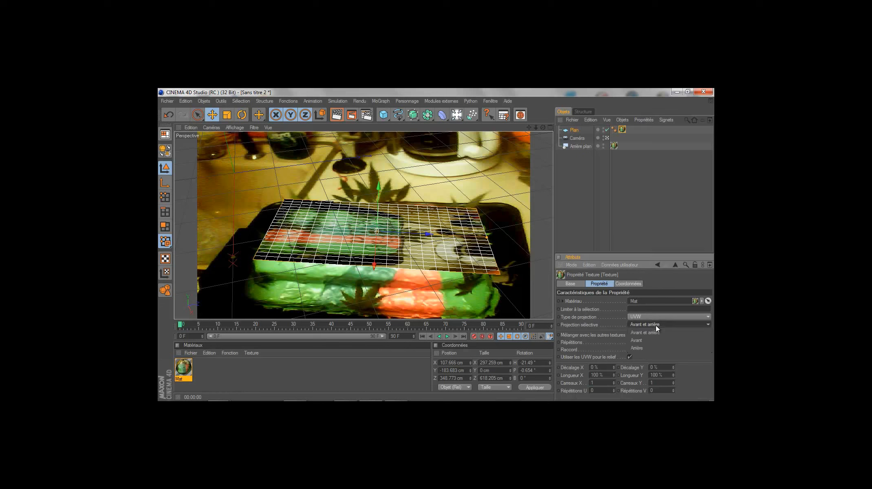
pyautogui.click(654, 317)
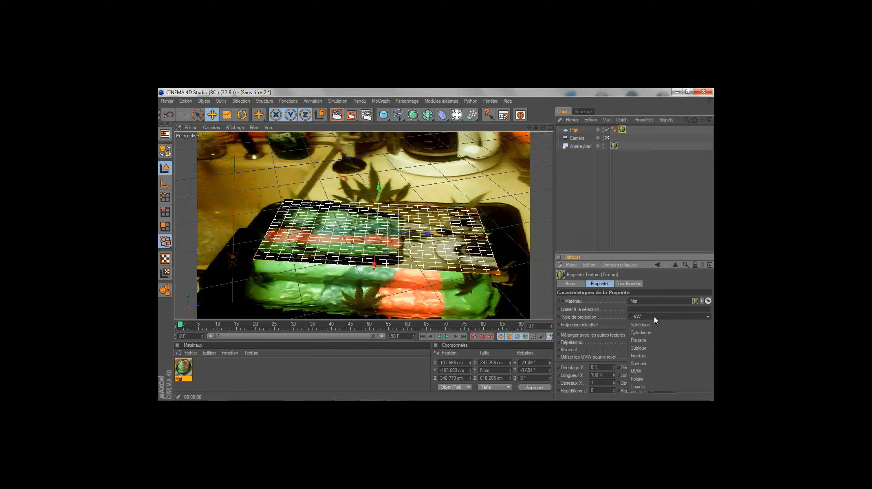
pyautogui.click(655, 356)
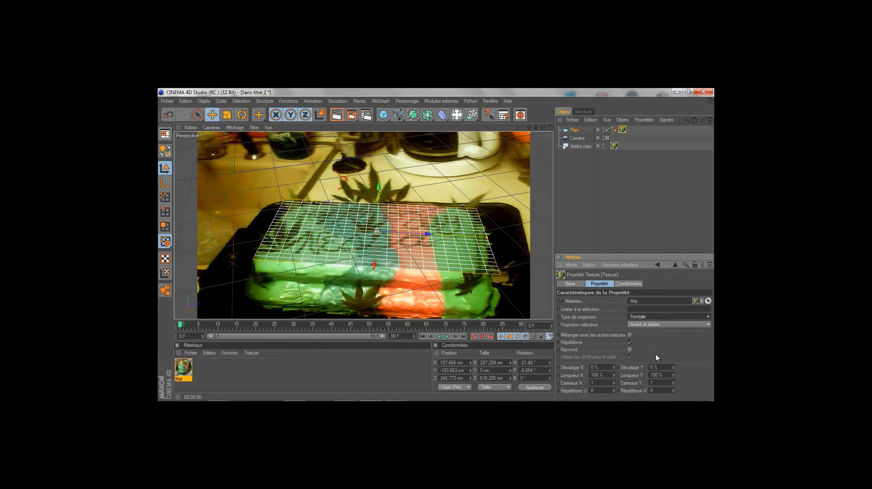
pyautogui.click(337, 115)
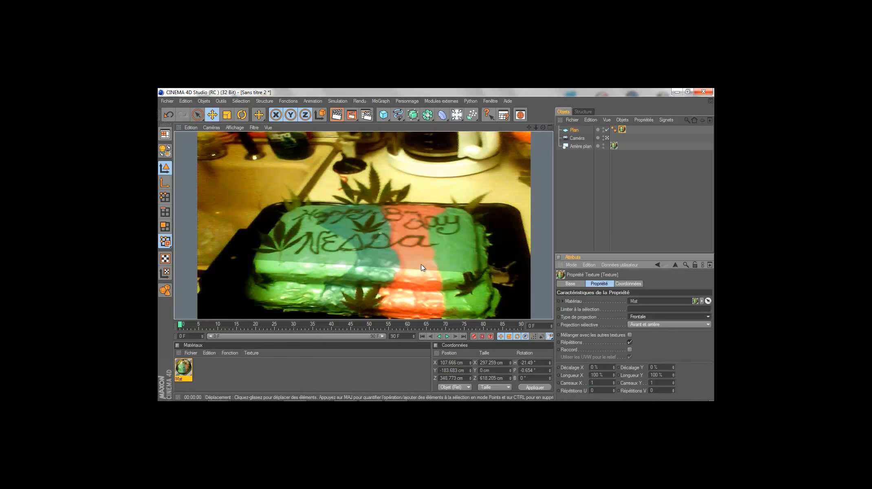
# Step: Add a Rendu property to the Plan and enable its Composition avec le fond and Forcer l'anti-aliasing options
pyautogui.rightClick(574, 130)
pyautogui.moveTo(617, 131)
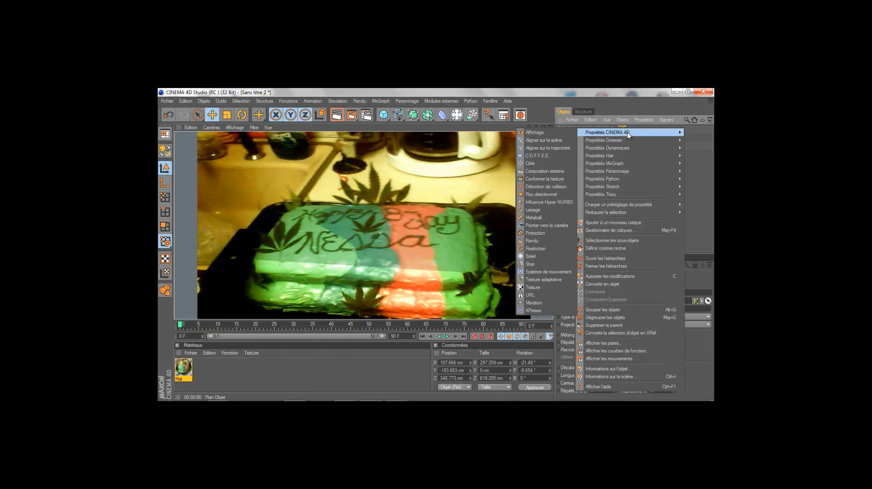
pyautogui.click(536, 241)
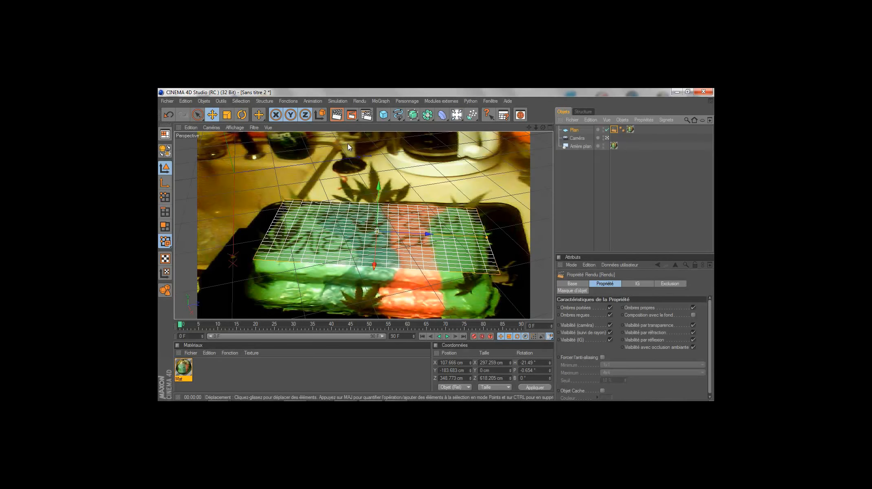
pyautogui.click(337, 116)
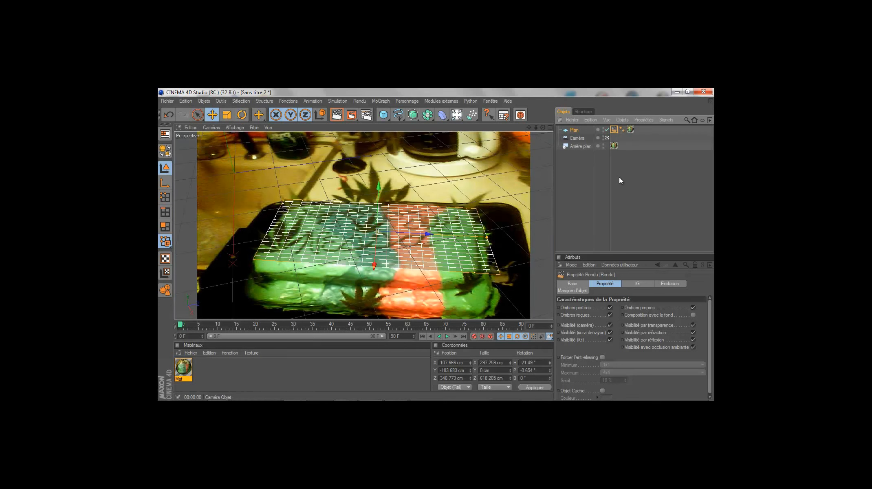
pyautogui.click(693, 314)
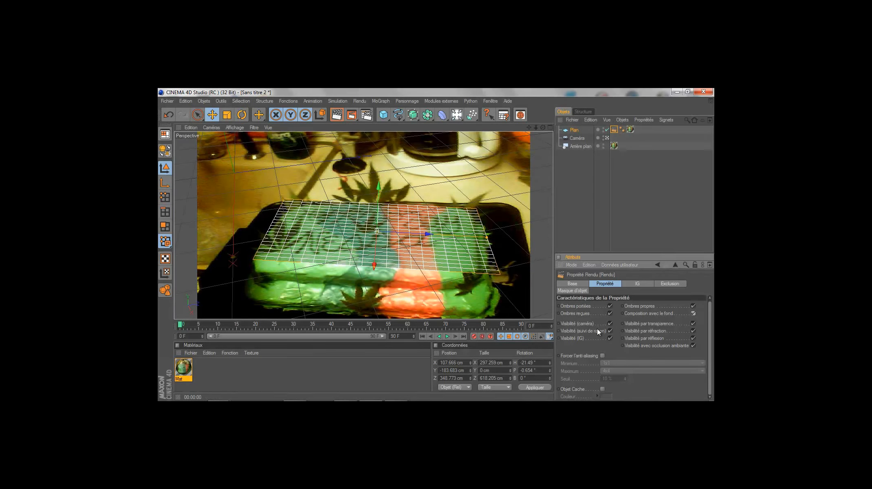
pyautogui.click(602, 355)
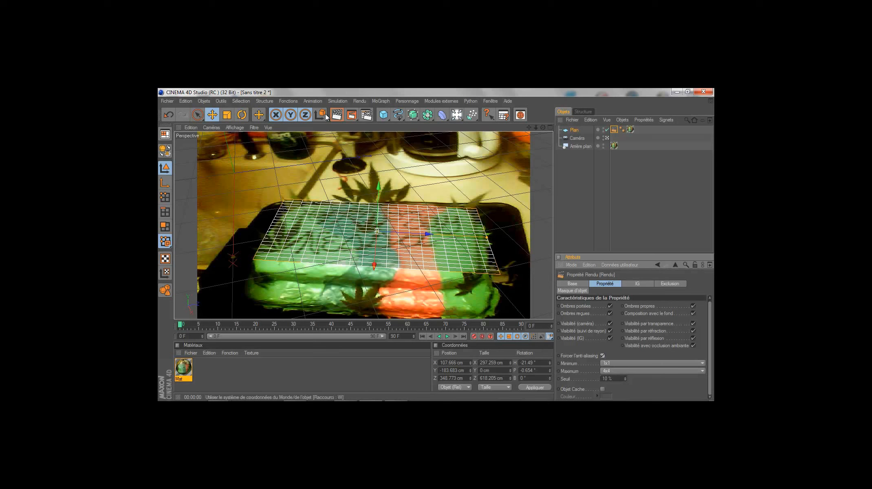
# Step: Render the view to check how the Plan blends in, and add a MoGraph text object to the scene
pyautogui.click(336, 115)
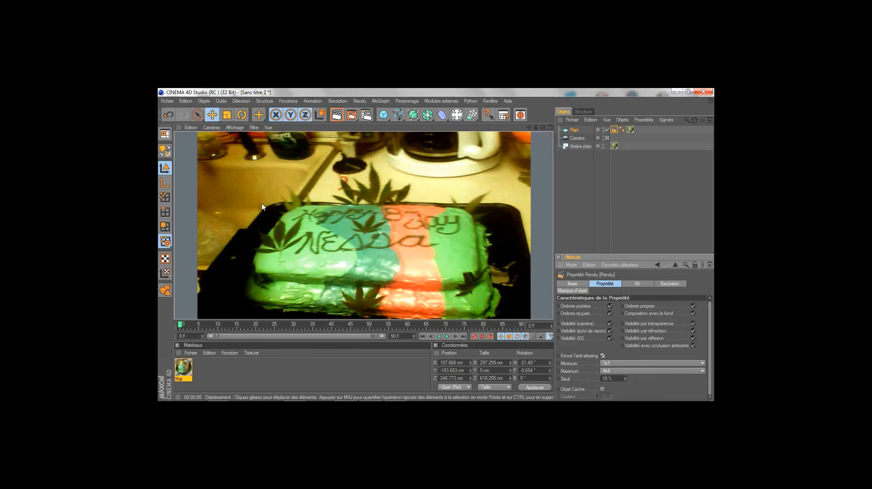
pyautogui.click(567, 178)
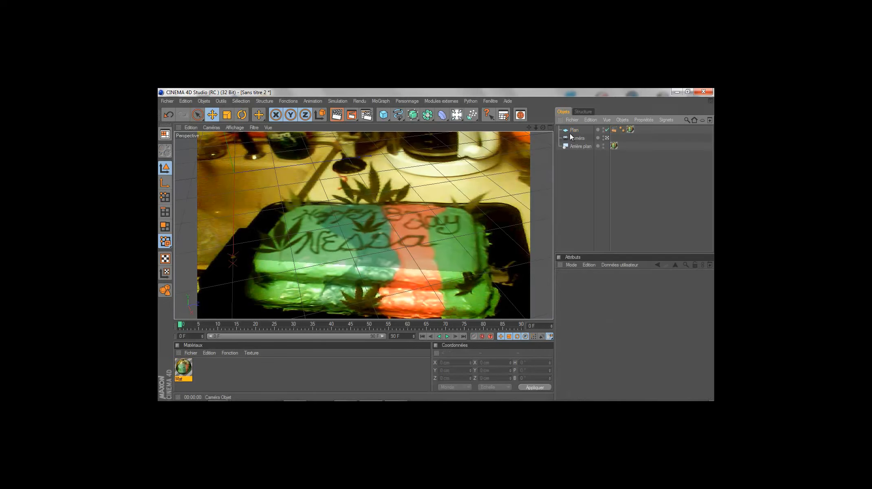
pyautogui.click(570, 129)
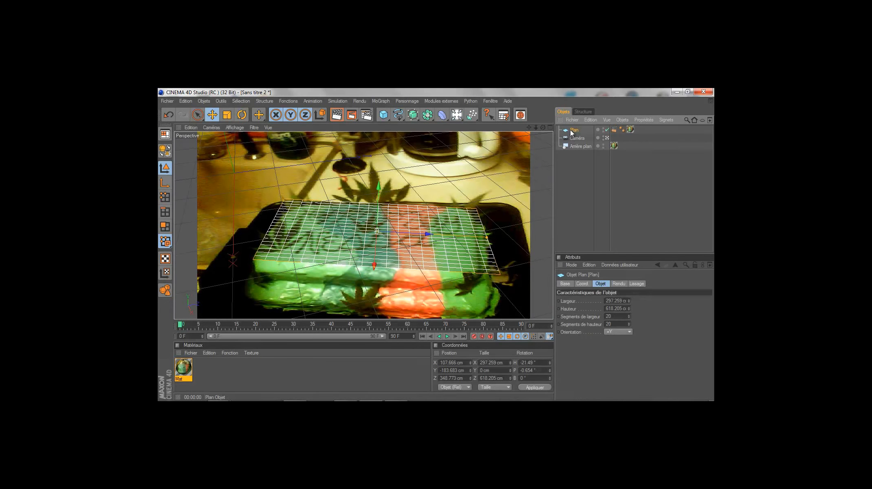
pyautogui.click(379, 102)
pyautogui.click(400, 185)
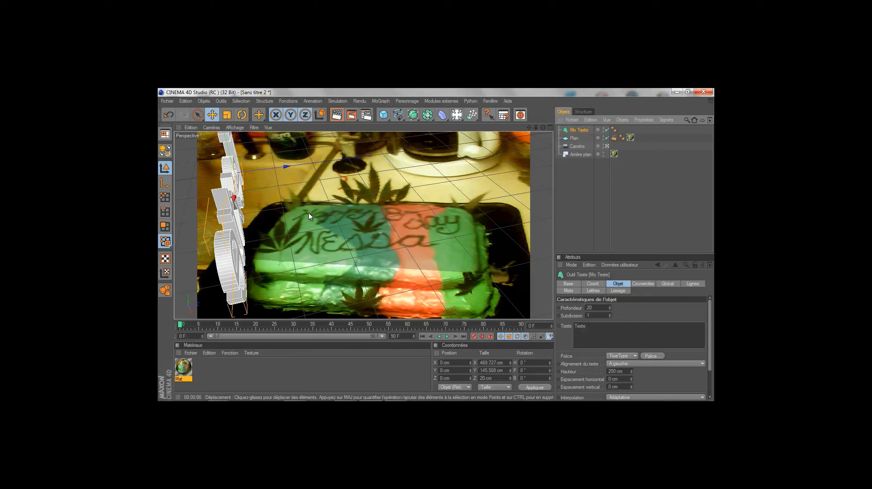
pyautogui.click(576, 145)
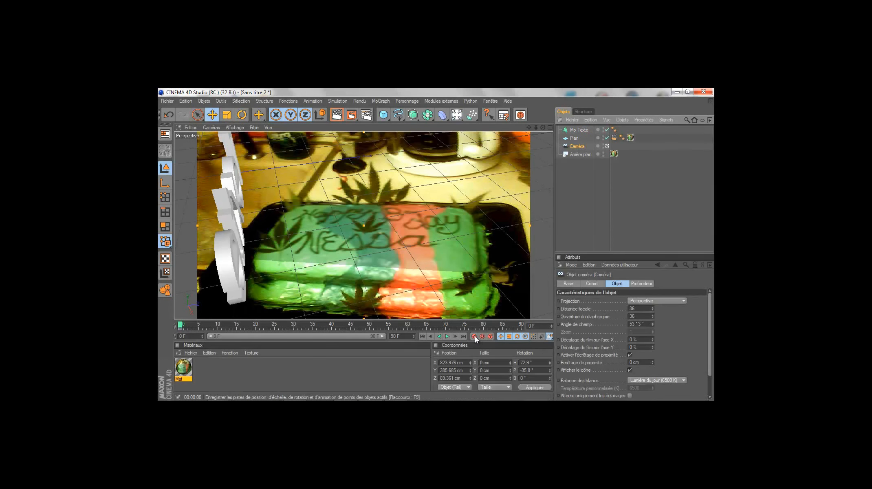
pyautogui.click(606, 146)
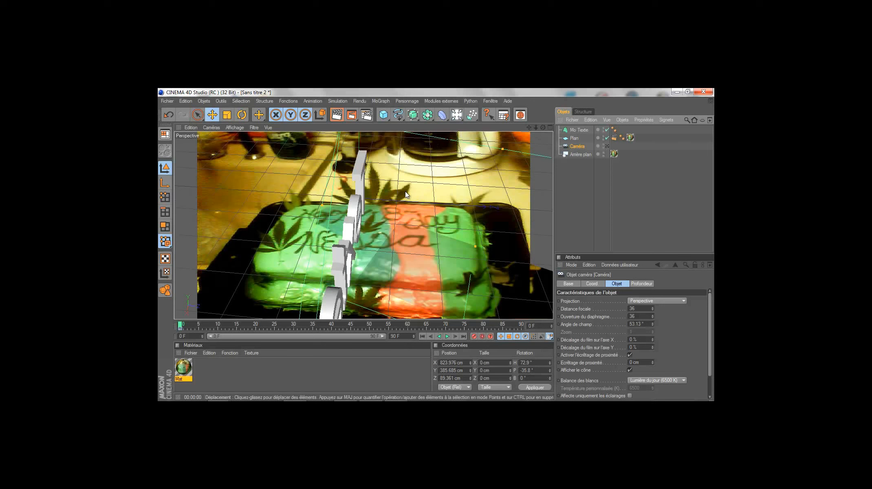
pyautogui.click(607, 146)
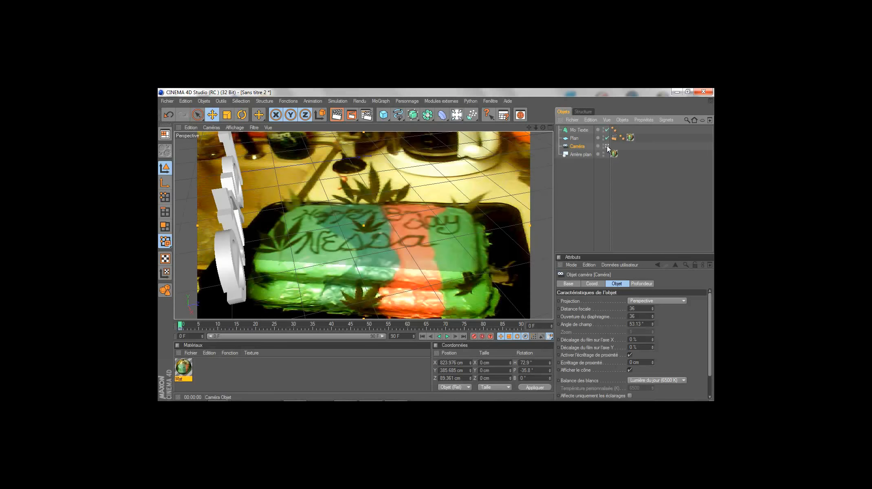
pyautogui.click(607, 146)
pyautogui.click(607, 146)
# Step: Move the Mo Texte object onto the cake's top, at about X 89, Y -169, Z 224 cm
pyautogui.click(222, 165)
pyautogui.moveTo(222, 165); pyautogui.dragTo(437, 244)
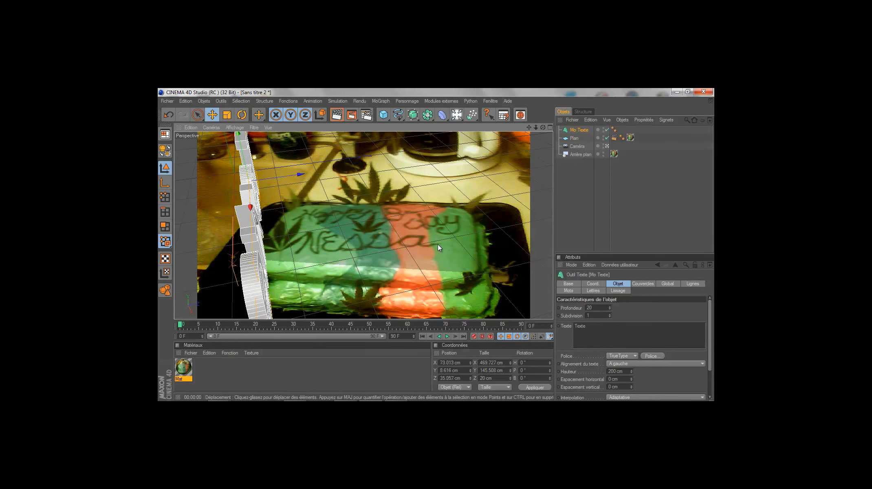
pyautogui.moveTo(328, 152)
pyautogui.mouseDown()
pyautogui.moveTo(436, 246)
pyautogui.moveTo(332, 144)
pyautogui.mouseUp()
# Step: Rotate the text to a heading of about 66° and shift it to about X 55, Z 121 cm so it runs across the cake
pyautogui.press('r')
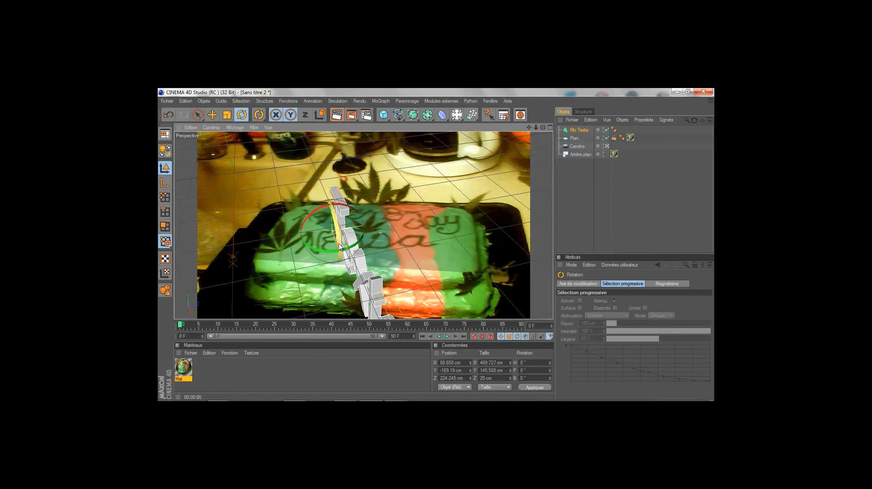
pyautogui.moveTo(331, 253); pyautogui.dragTo(436, 244)
pyautogui.press('e')
pyautogui.press('r')
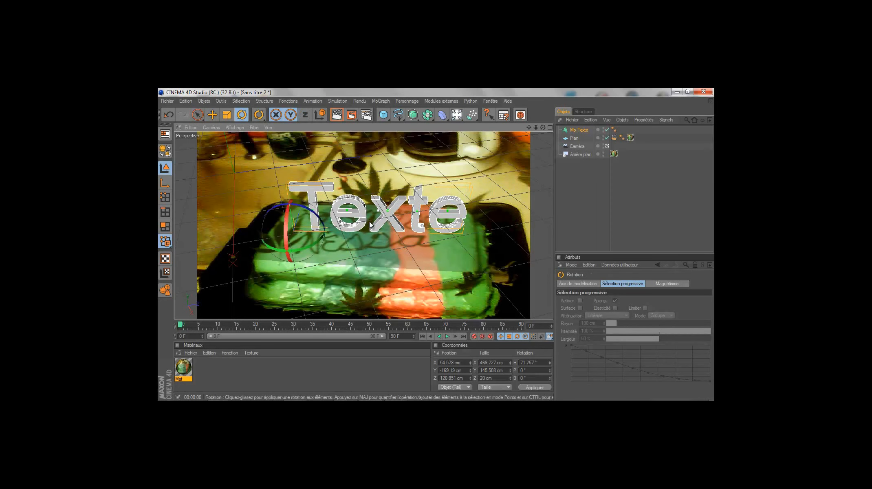
pyautogui.moveTo(319, 239); pyautogui.dragTo(316, 239)
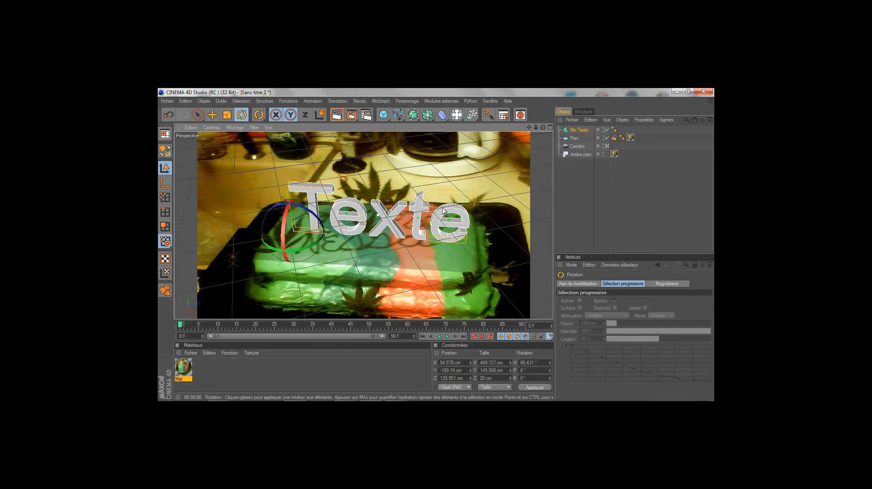
# Step: Replace the Mo Texte content with the creator's nickname and set the text's depth to 70
pyautogui.click(575, 131)
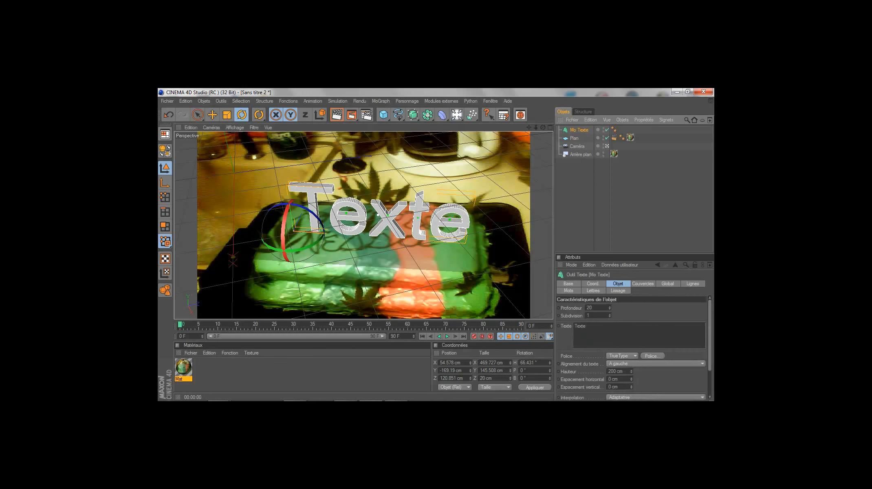
pyautogui.click(605, 325)
pyautogui.moveTo(606, 326); pyautogui.dragTo(476, 323)
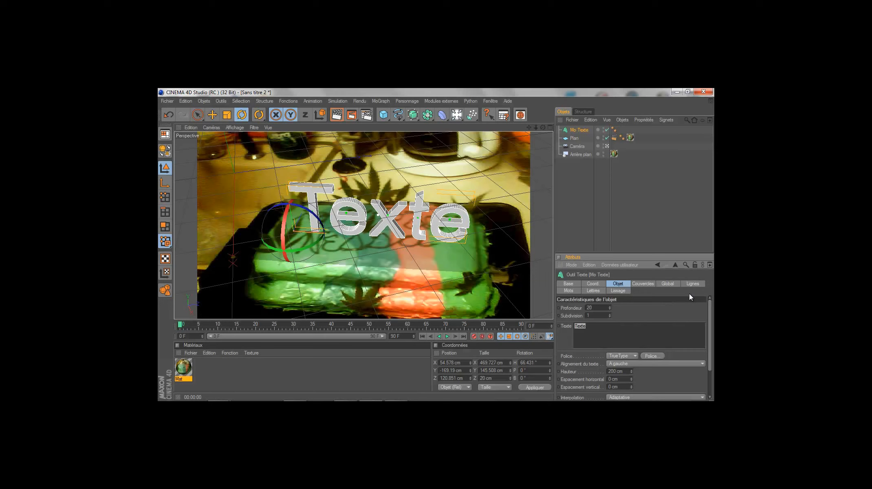
pyautogui.write('MaDa SneyK')
pyautogui.click(607, 307)
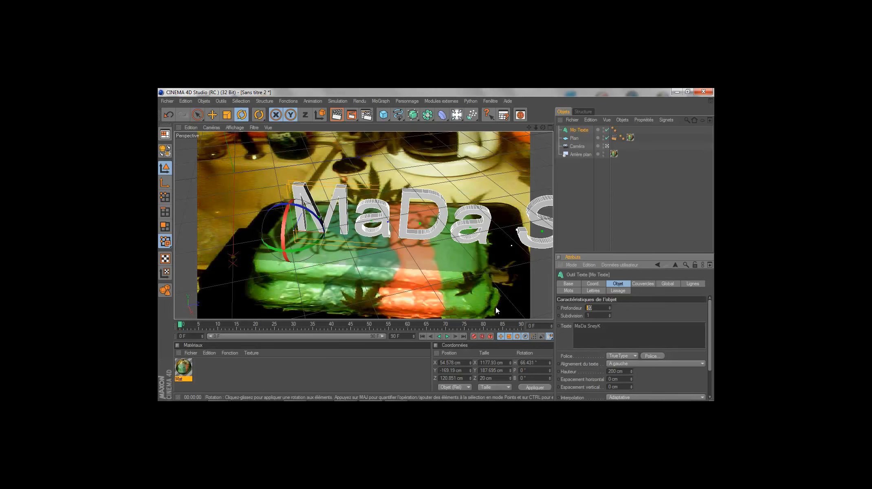
pyautogui.write('70')
# Step: Change the text's font from Arial to an angular, all-capitals display typeface
pyautogui.click(648, 355)
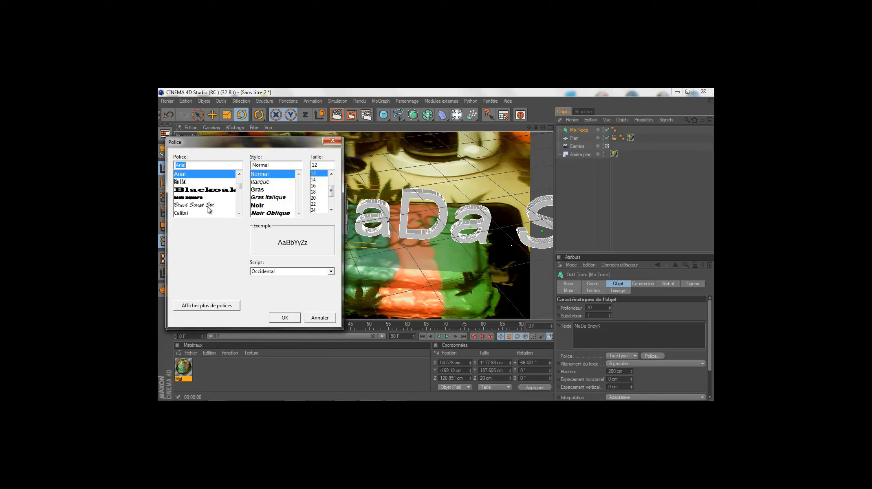
pyautogui.write('s')
pyautogui.click(181, 213)
pyautogui.click(286, 315)
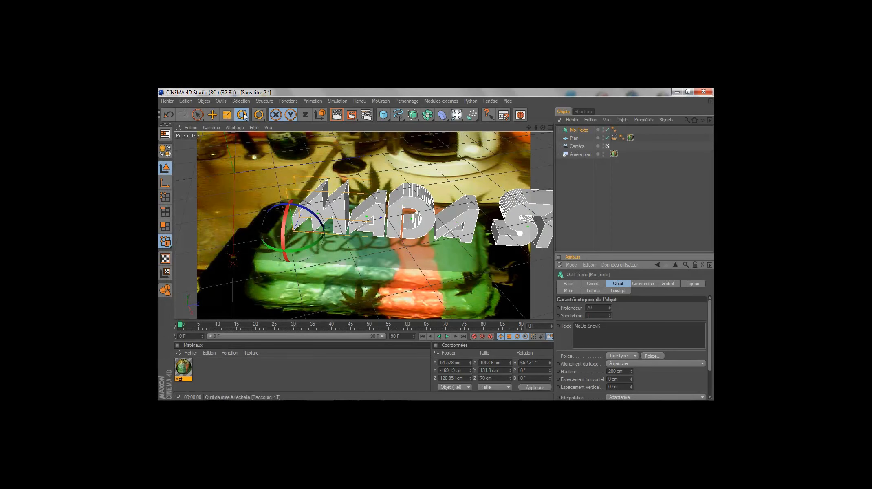
# Step: Scale the text down to about 509 by 64 cm to fit the cake's width, and set its depth to 40
pyautogui.click(229, 116)
pyautogui.moveTo(293, 186); pyautogui.dragTo(436, 246)
pyautogui.click(579, 130)
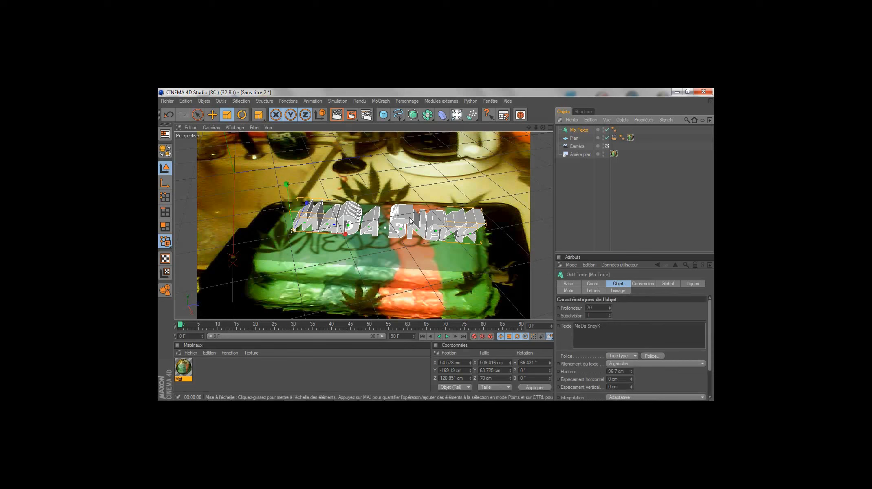
pyautogui.doubleClick(602, 308)
pyautogui.write('40')
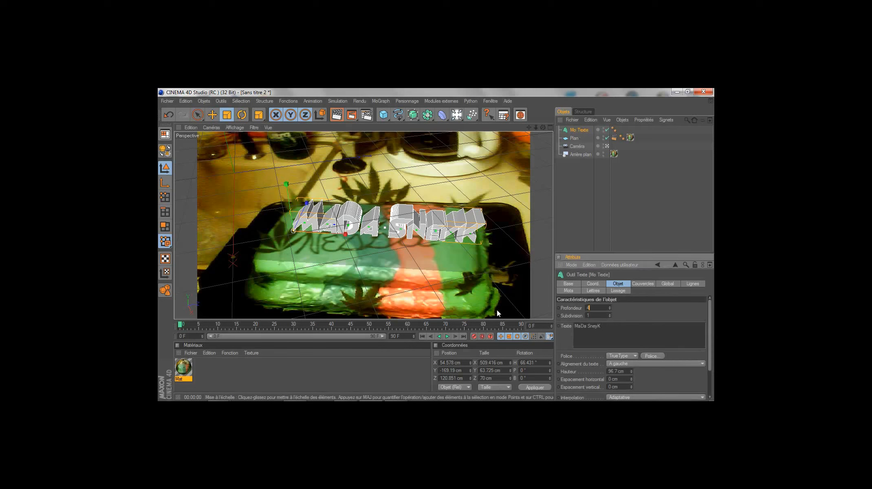
pyautogui.press('Return')
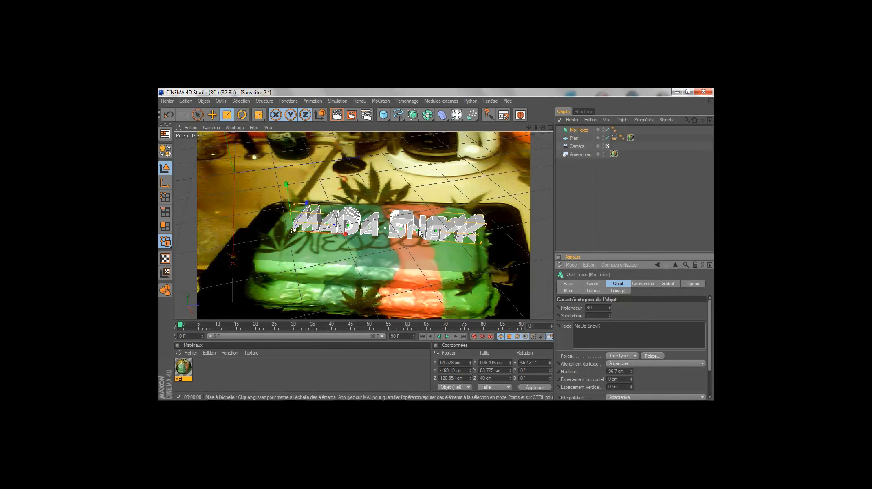
pyautogui.click(600, 213)
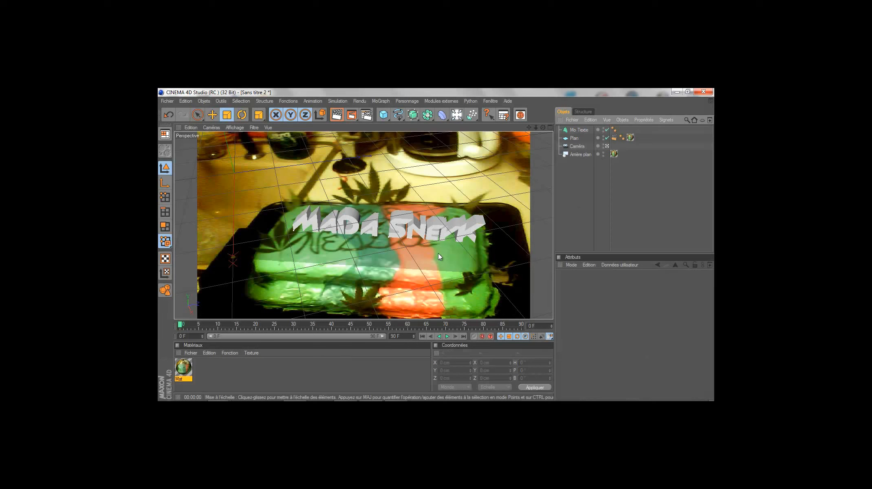
# Step: Create a new material and set its colour to turquoise, R 1, V 230, B 199
pyautogui.click(575, 131)
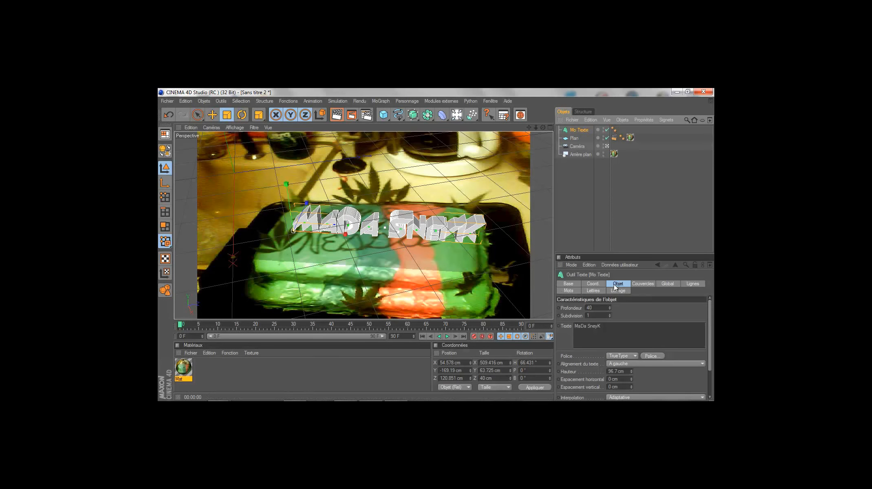
pyautogui.doubleClick(319, 366)
pyautogui.doubleClick(184, 368)
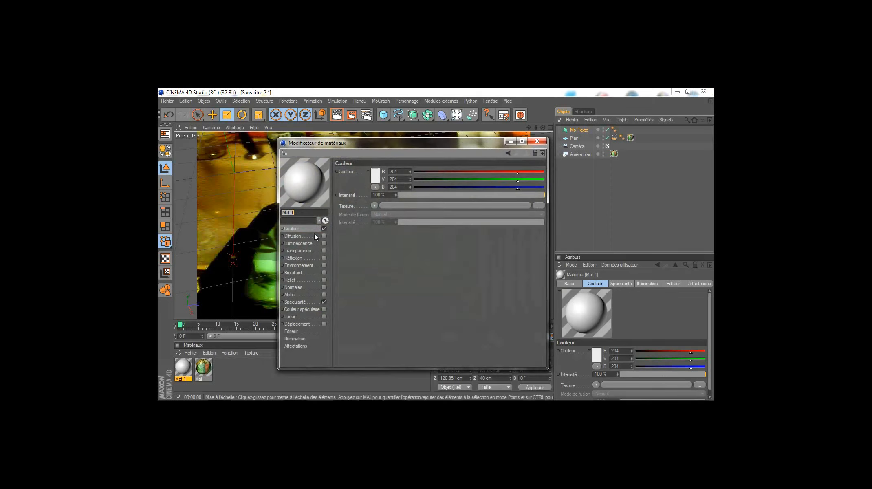
pyautogui.click(375, 171)
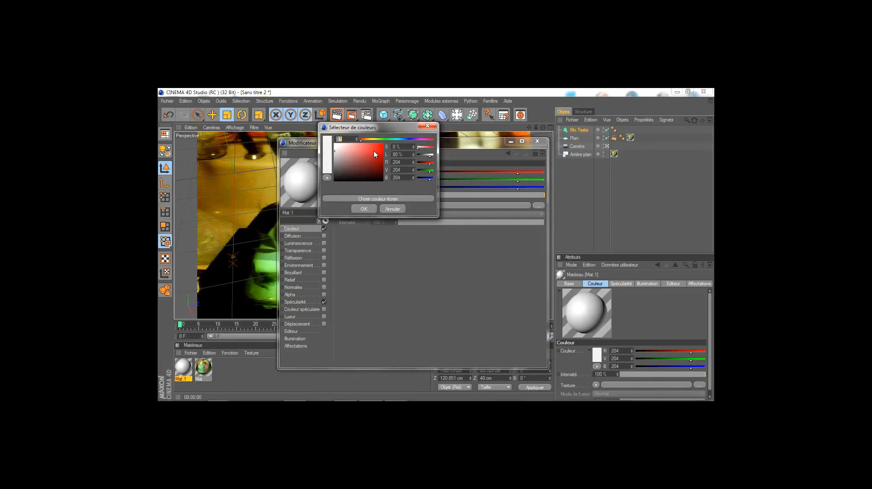
pyautogui.click(391, 139)
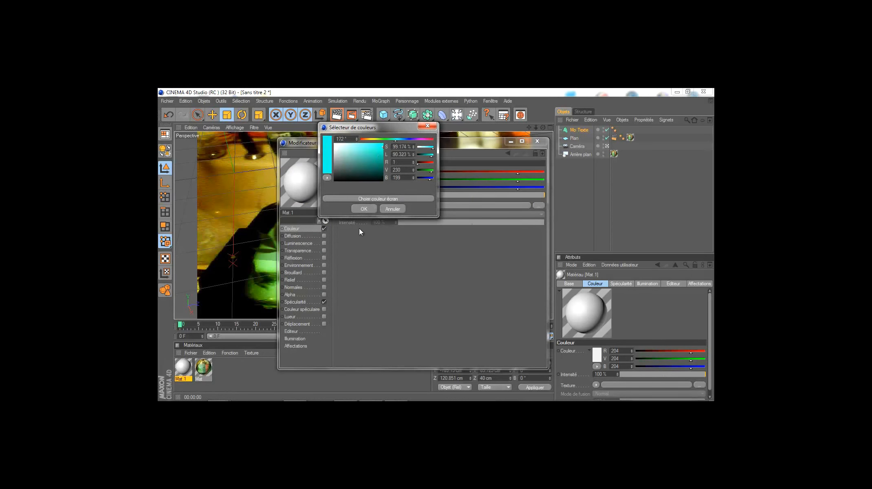
pyautogui.click(364, 209)
# Step: Enable the turquoise material's reflection with a Fresnel texture and turn off its specularity
pyautogui.click(324, 258)
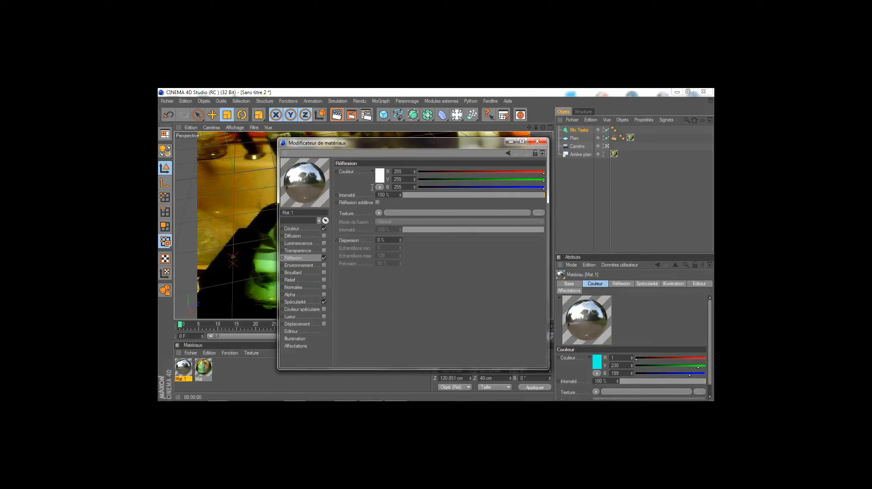
pyautogui.click(379, 212)
pyautogui.click(389, 310)
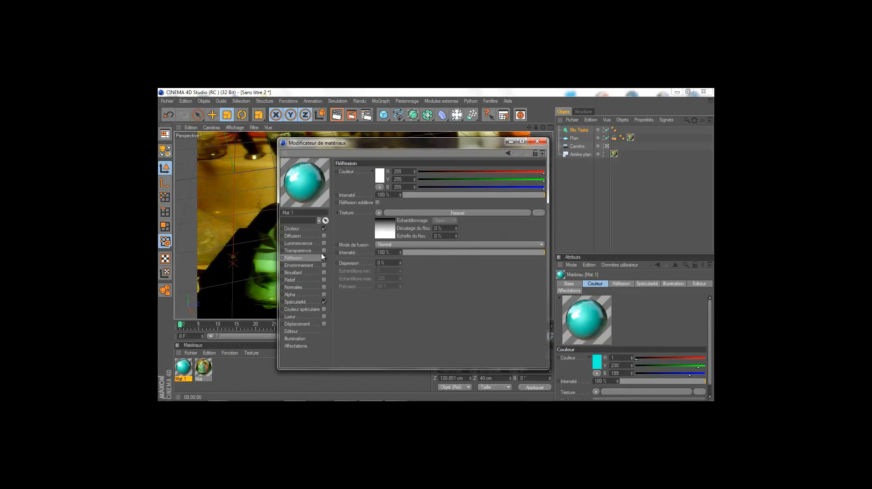
pyautogui.click(323, 302)
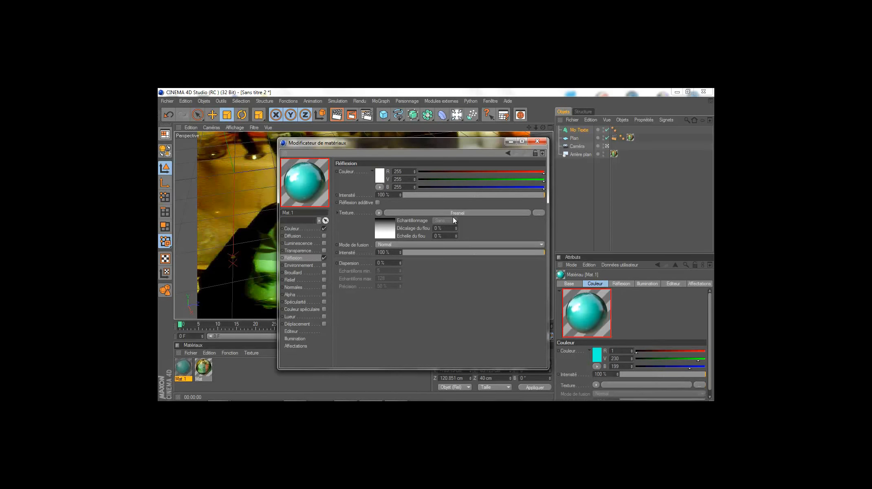
pyautogui.click(537, 141)
# Step: Apply the turquoise material to the Mo Texte object, render the view, and clear the selection
pyautogui.moveTo(182, 370); pyautogui.dragTo(565, 130)
pyautogui.click(337, 115)
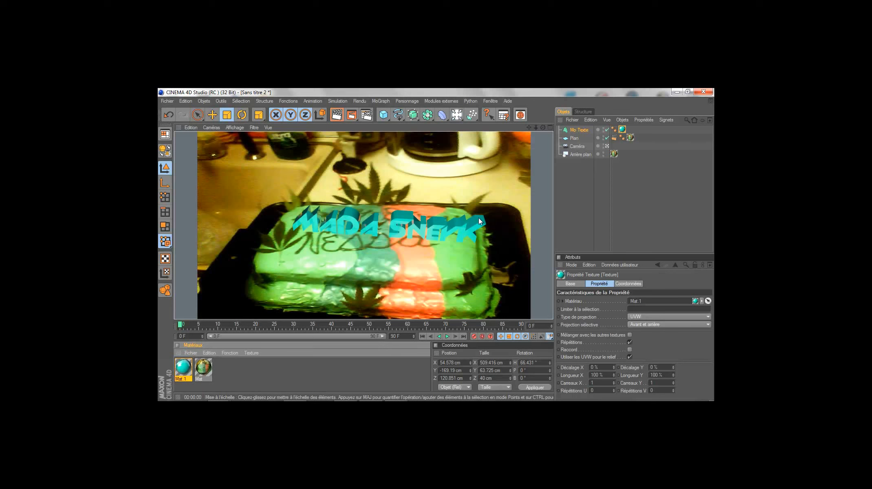
pyautogui.click(588, 190)
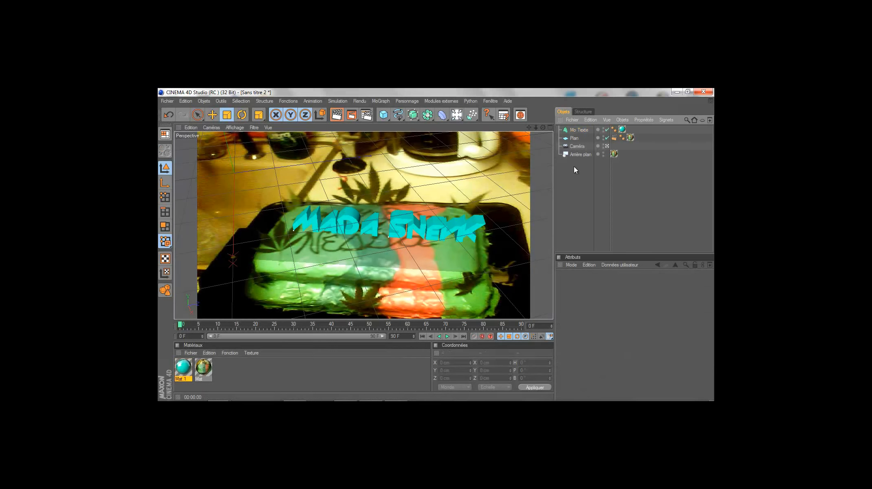
# Step: Add a light, move it to about X -233, Y 0, Z 380 cm, and render the view
pyautogui.click(580, 129)
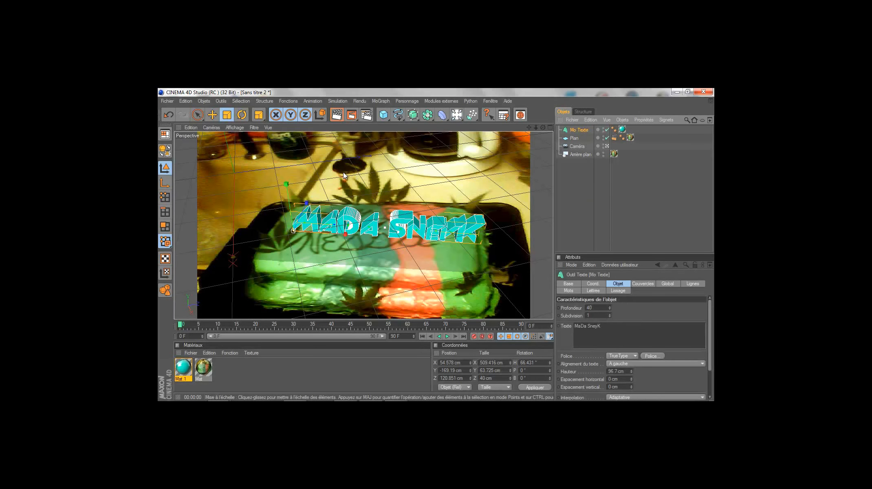
pyautogui.click(457, 115)
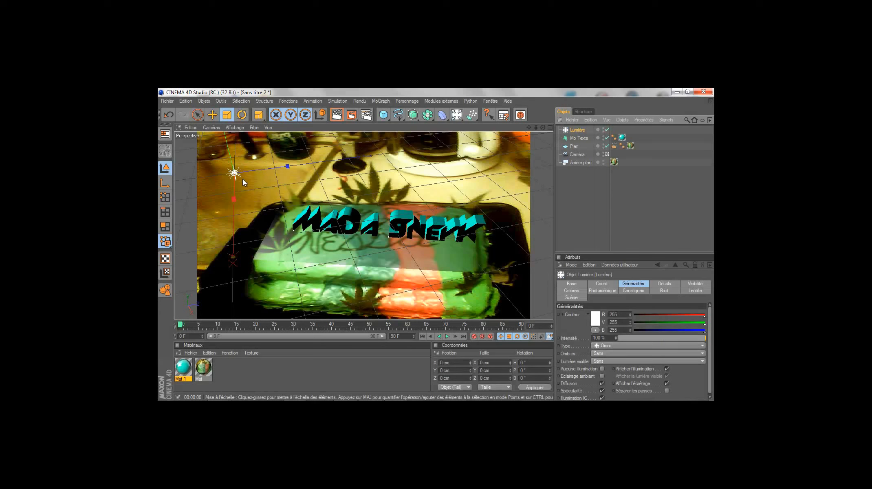
pyautogui.press('e')
pyautogui.moveTo(284, 165); pyautogui.dragTo(436, 244)
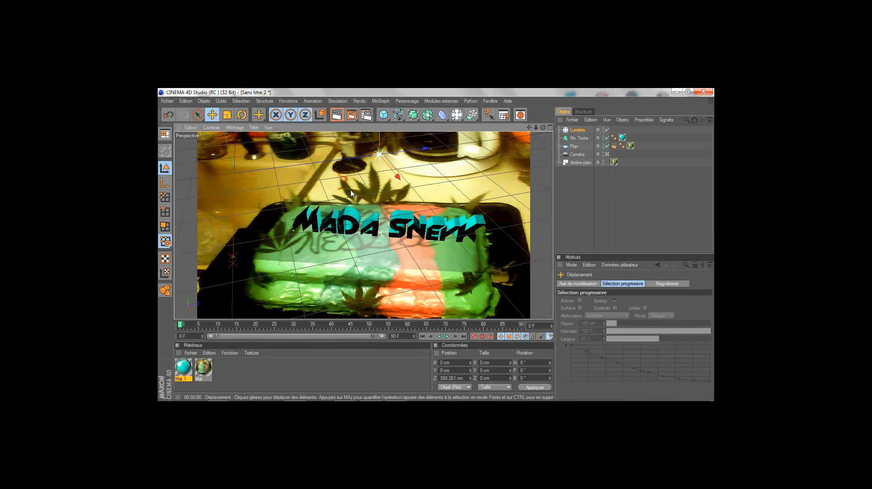
pyautogui.moveTo(388, 181); pyautogui.dragTo(436, 246)
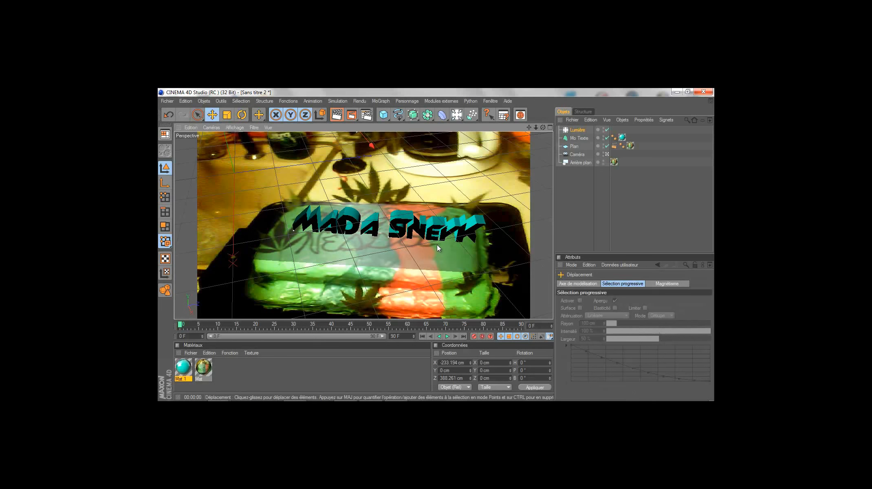
pyautogui.click(336, 116)
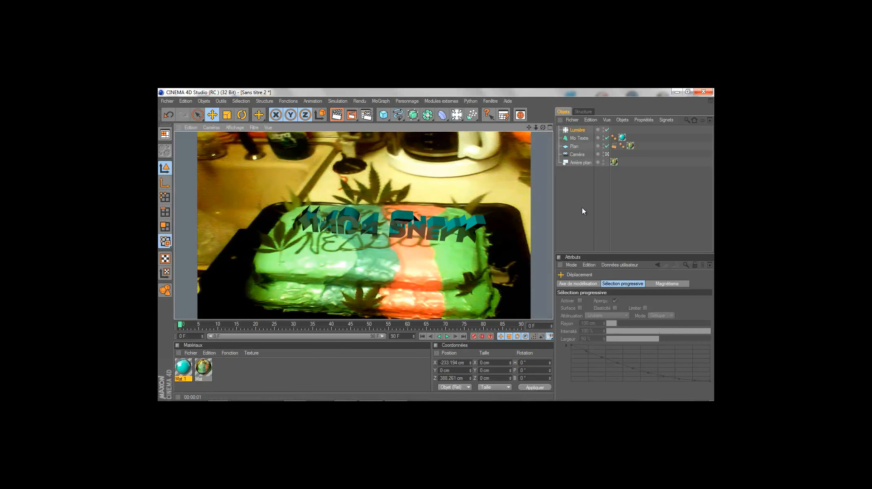
pyautogui.click(573, 193)
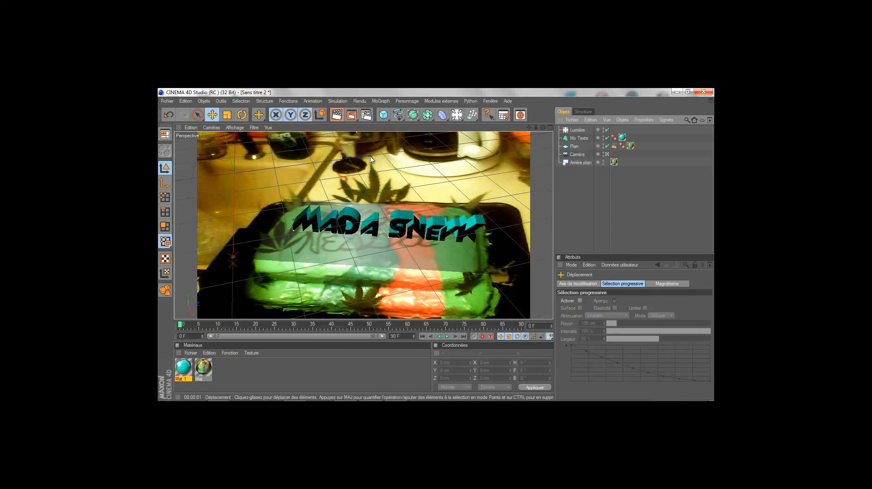
# Step: Move the light to about X -273, Y 53, Z 507 cm, near the rear of the scene
pyautogui.scroll(-5, 374, 179)
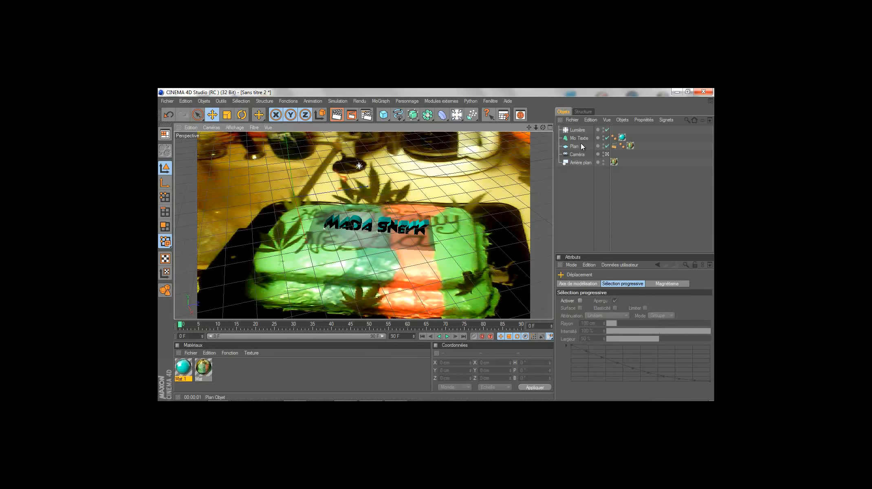
pyautogui.click(576, 130)
pyautogui.moveTo(377, 162); pyautogui.dragTo(436, 246)
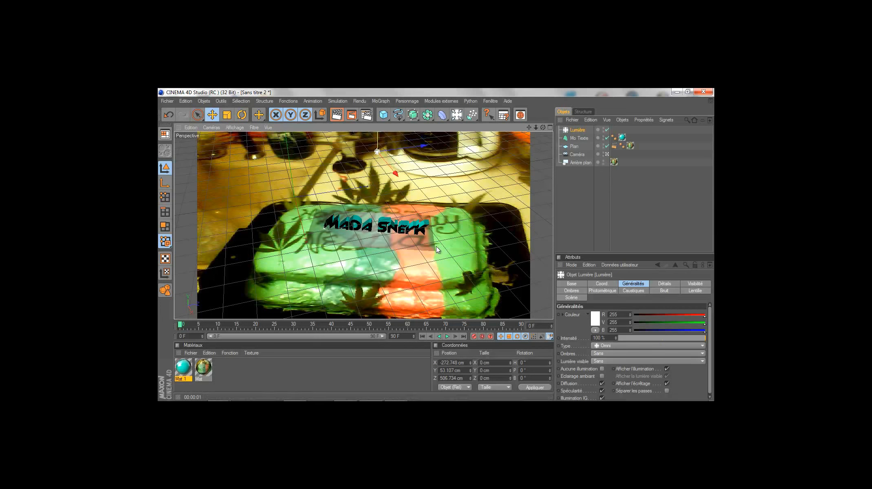
# Step: Set the light's shadows to Adaptatives, render the view, and clear the selection
pyautogui.click(611, 354)
pyautogui.click(616, 388)
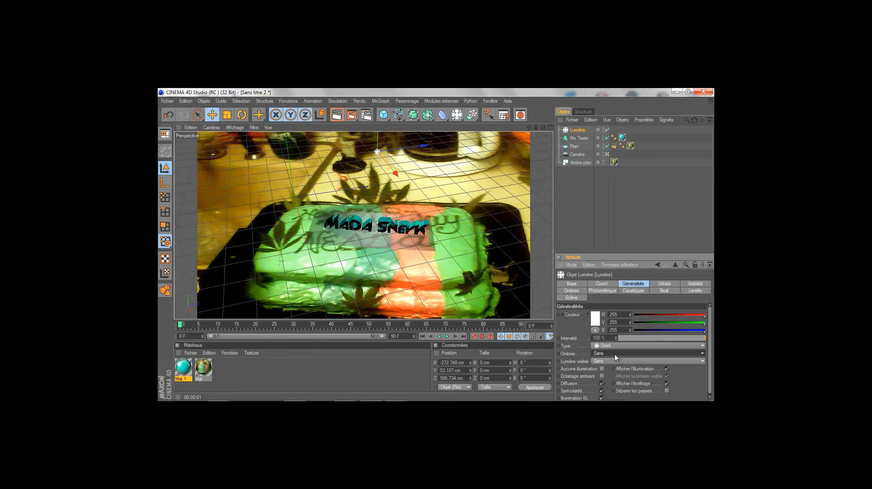
pyautogui.click(612, 352)
pyautogui.click(611, 382)
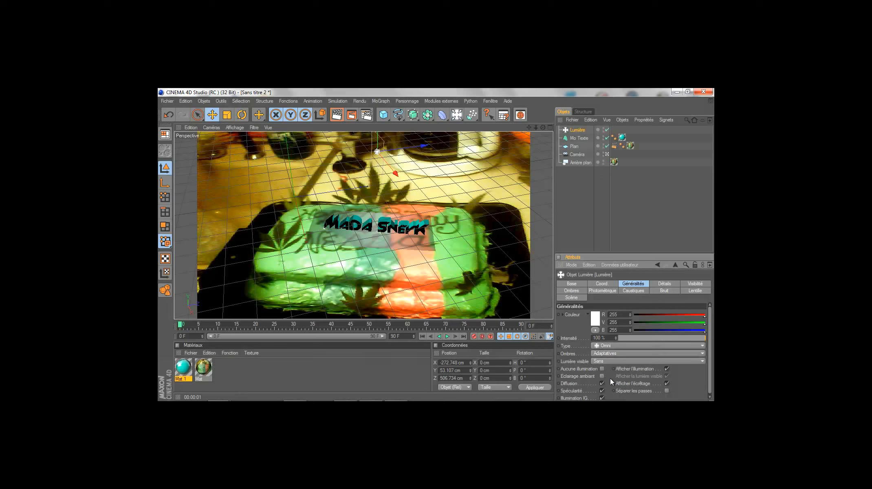
pyautogui.scroll(-2, 402, 222)
pyautogui.scroll(6, 403, 222)
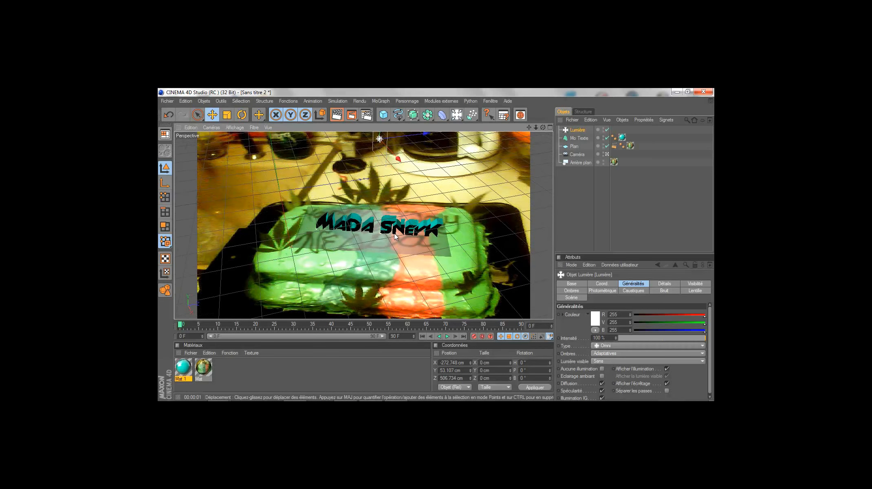
pyautogui.click(337, 116)
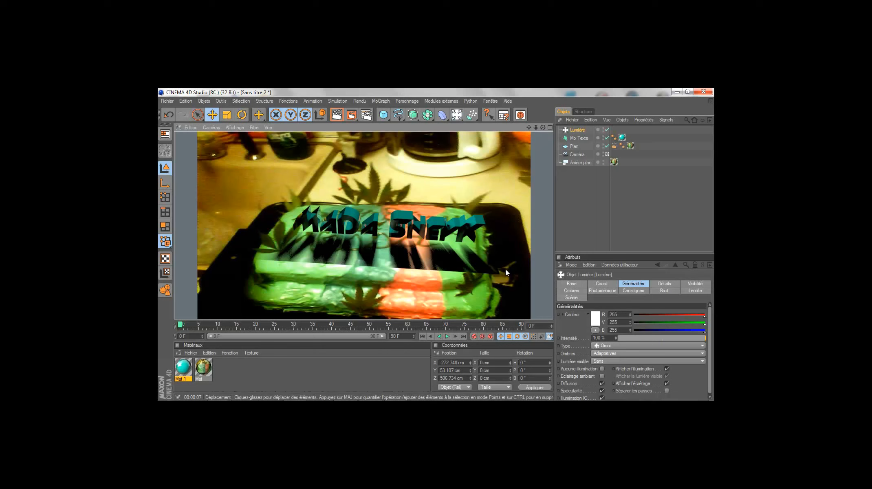
pyautogui.click(576, 195)
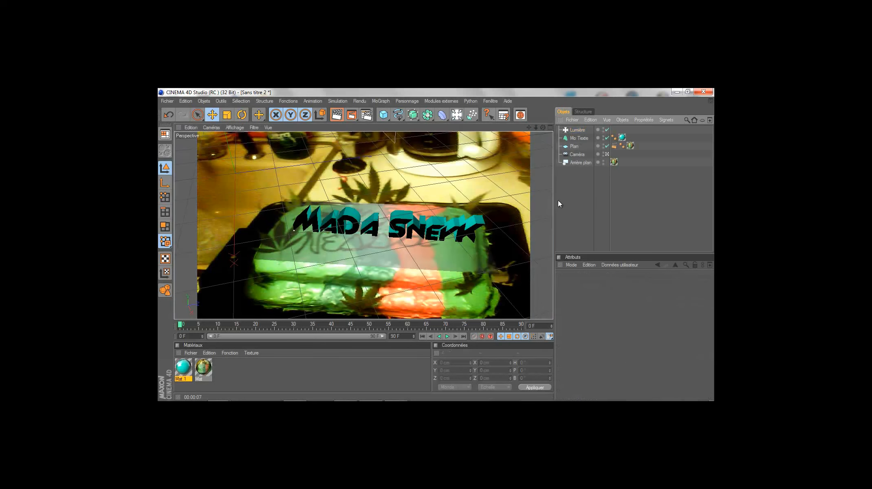
# Step: Raise the light above the text and shift it to about X -42, Y 182 cm
pyautogui.click(578, 130)
pyautogui.scroll(-5, 416, 212)
pyautogui.scroll(2, 413, 213)
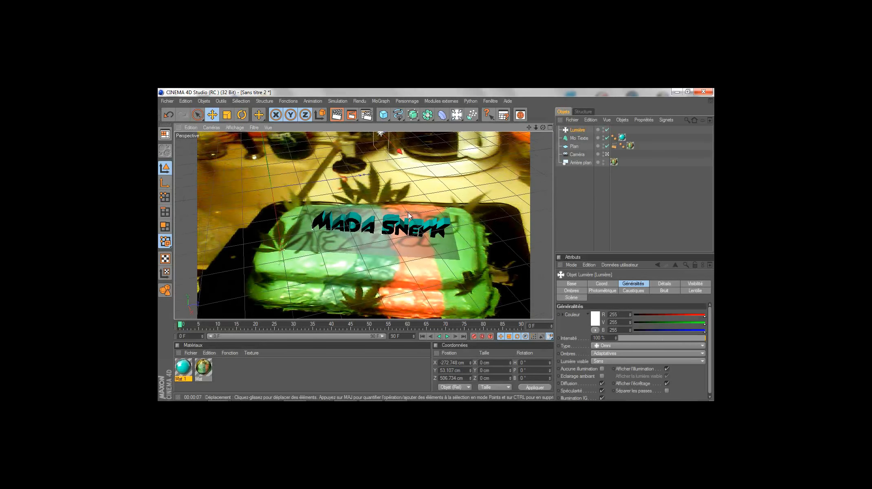
pyautogui.scroll(-4, 408, 213)
pyautogui.moveTo(377, 148); pyautogui.dragTo(393, 161)
pyautogui.moveTo(436, 245); pyautogui.dragTo(422, 169)
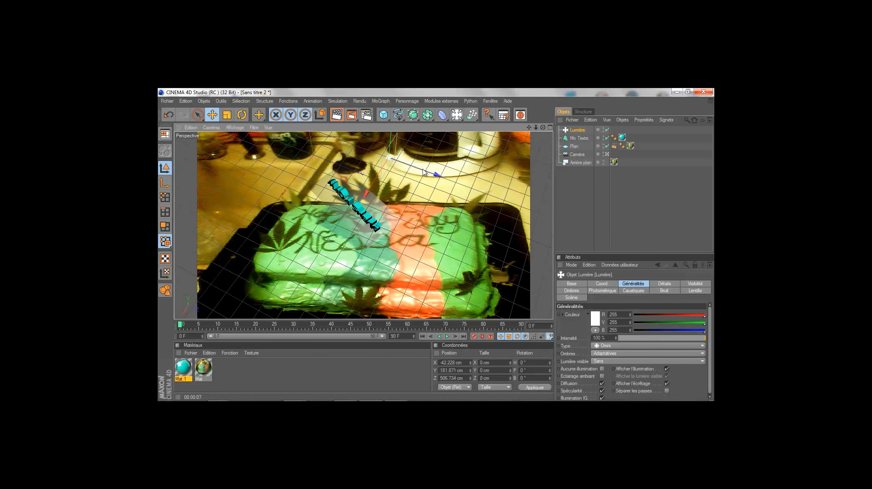
# Step: Move the light to about X 27, Z 443 cm with a heading of about 67.7°, and render the view
pyautogui.moveTo(435, 228); pyautogui.dragTo(437, 247)
pyautogui.moveTo(355, 189); pyautogui.dragTo(392, 186)
pyautogui.press('r')
pyautogui.press('e')
pyautogui.keyDown('alt'); pyautogui.moveTo(437, 248); pyautogui.dragTo(446, 247); pyautogui.keyUp('alt')
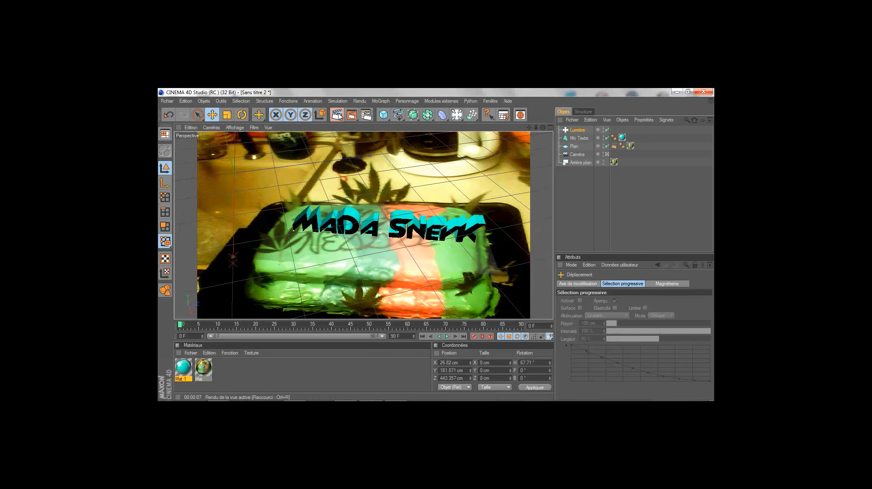
pyautogui.click(337, 115)
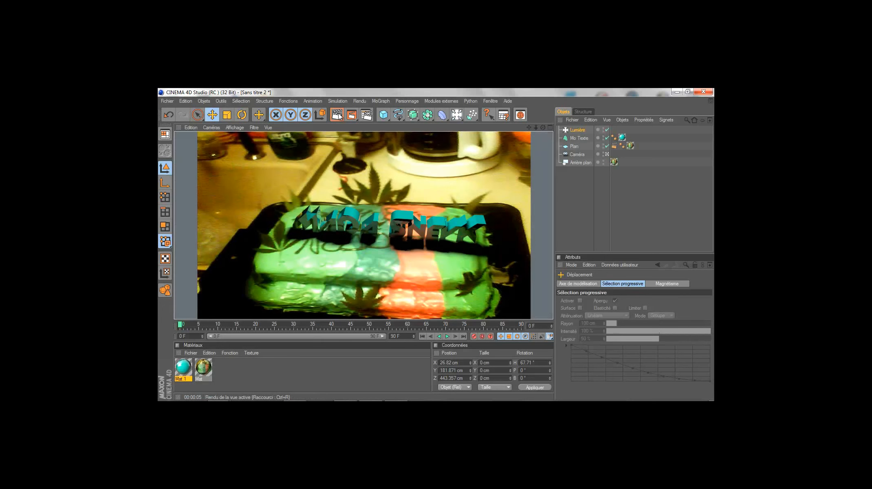
pyautogui.click(576, 202)
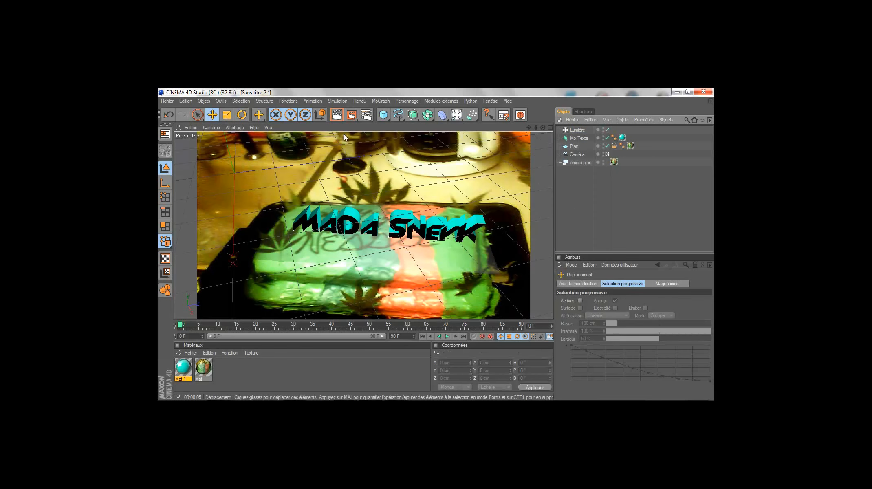
# Step: Set the render output to the 1920 x 1200 screen preset
pyautogui.click(369, 113)
pyautogui.click(369, 114)
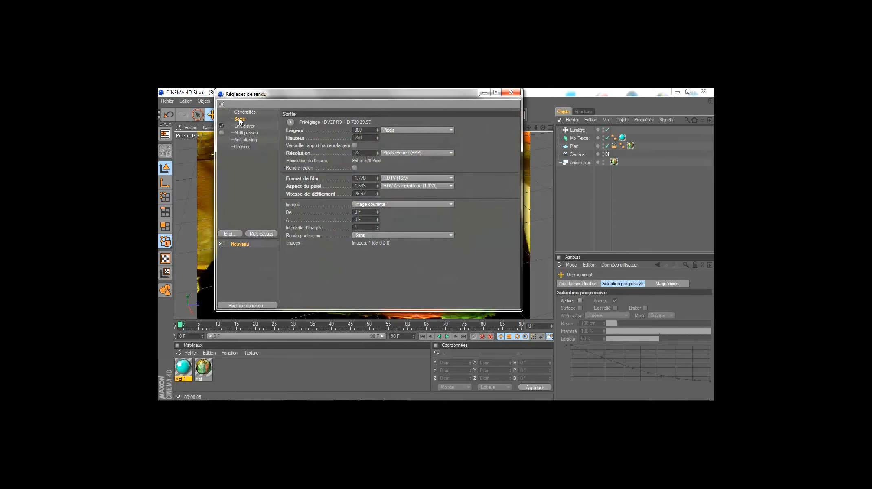
pyautogui.click(290, 121)
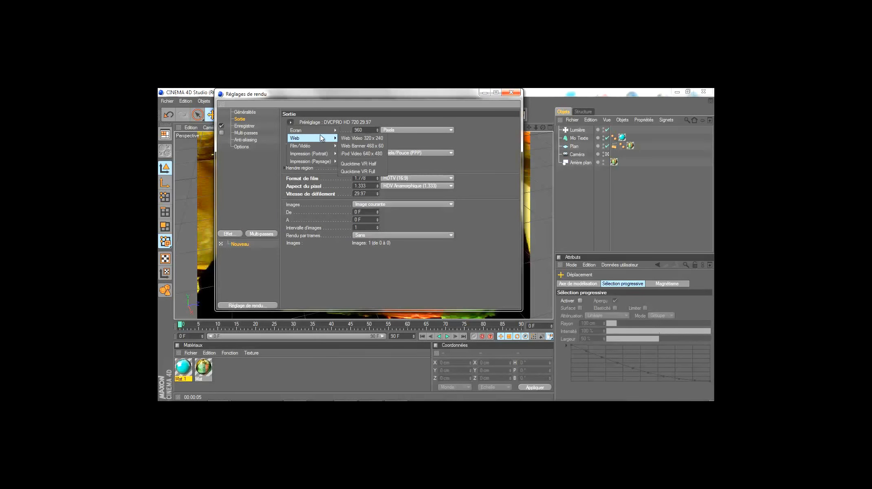
pyautogui.moveTo(320, 130)
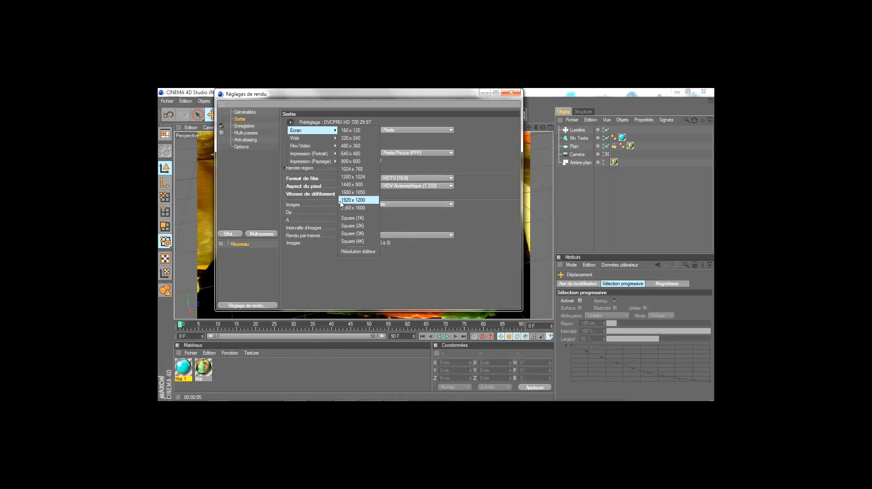
pyautogui.click(364, 200)
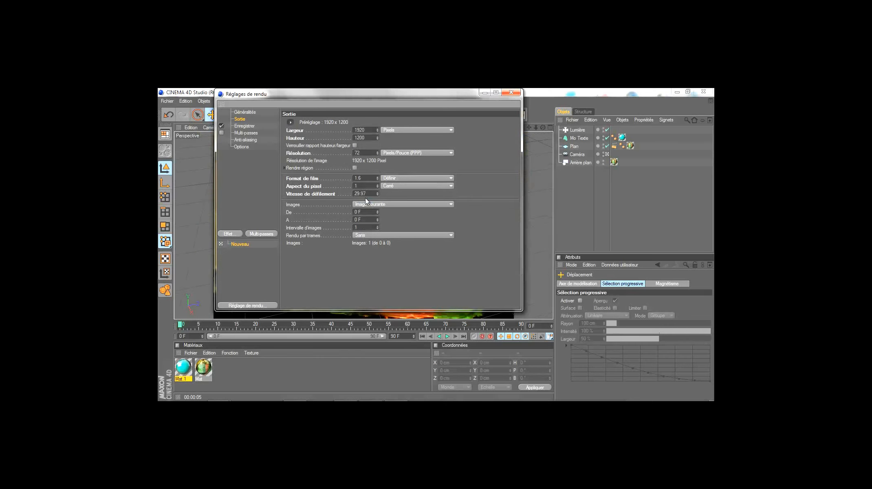
# Step: Set the saved render's file format to PNG and close the render settings
pyautogui.click(243, 125)
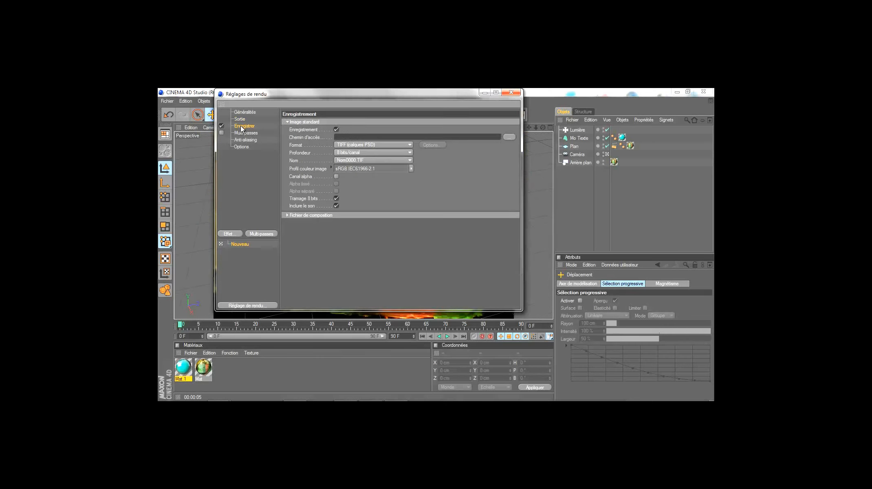
pyautogui.click(375, 144)
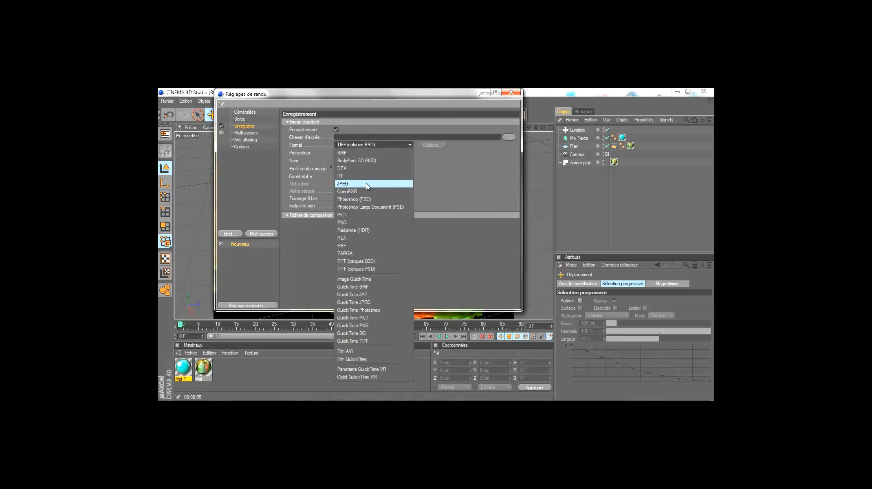
pyautogui.click(367, 223)
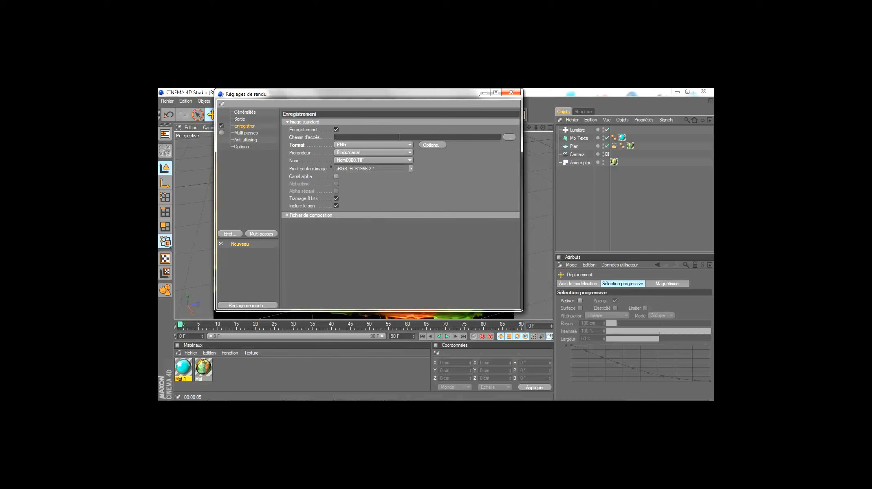
pyautogui.click(427, 145)
pyautogui.click(414, 155)
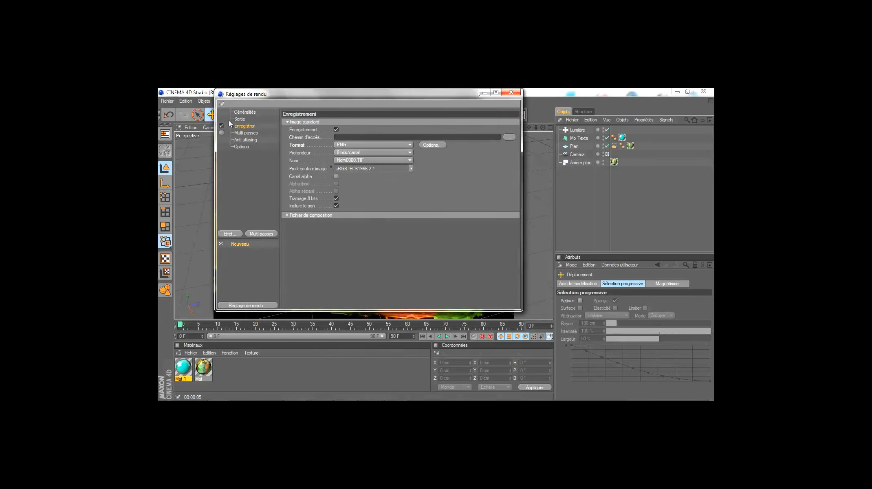
pyautogui.click(511, 92)
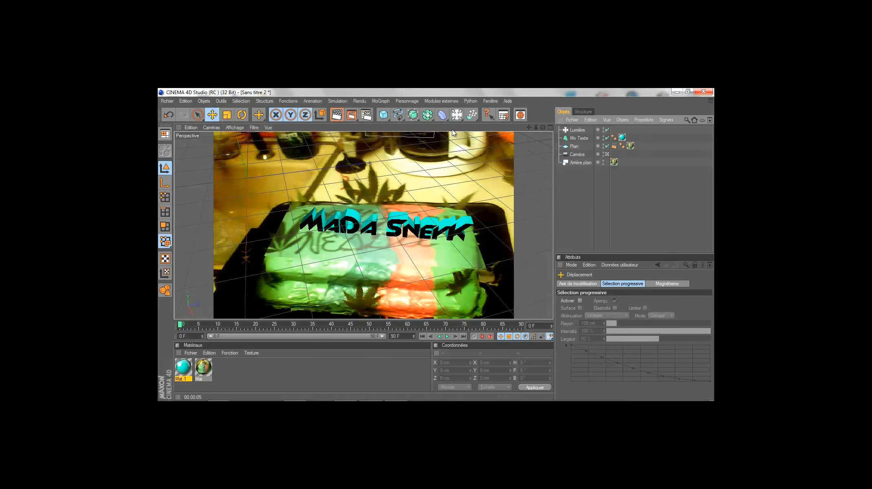
# Step: Start generating a preview of the scene with its size set to 1920
pyautogui.moveTo(352, 116); pyautogui.dragTo(239, 216)
pyautogui.write('1920')
pyautogui.press('Return')
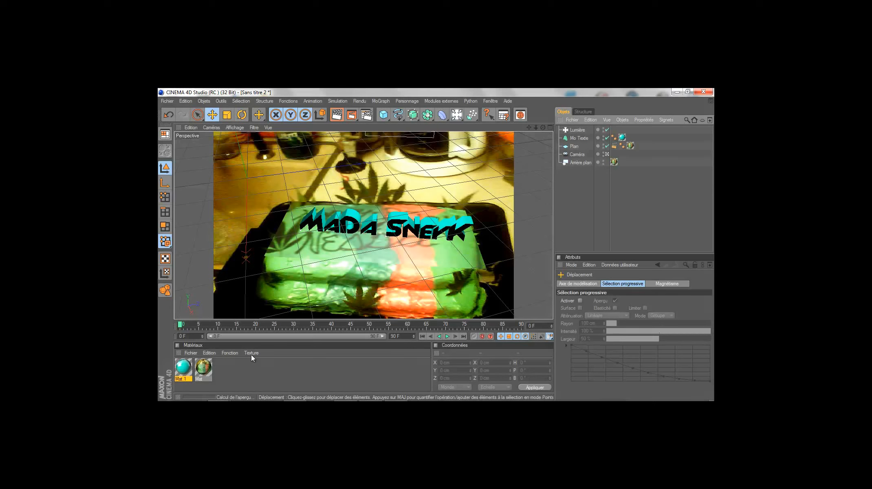
pyautogui.moveTo(374, 400)
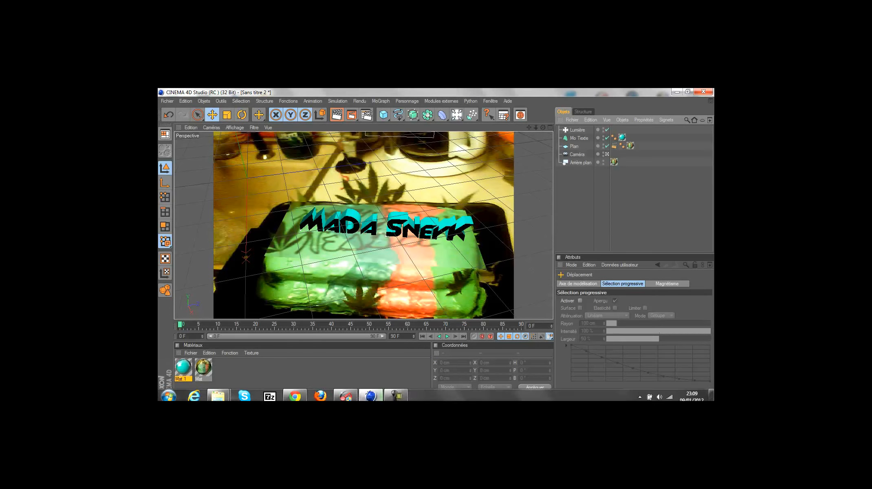
pyautogui.click(395, 392)
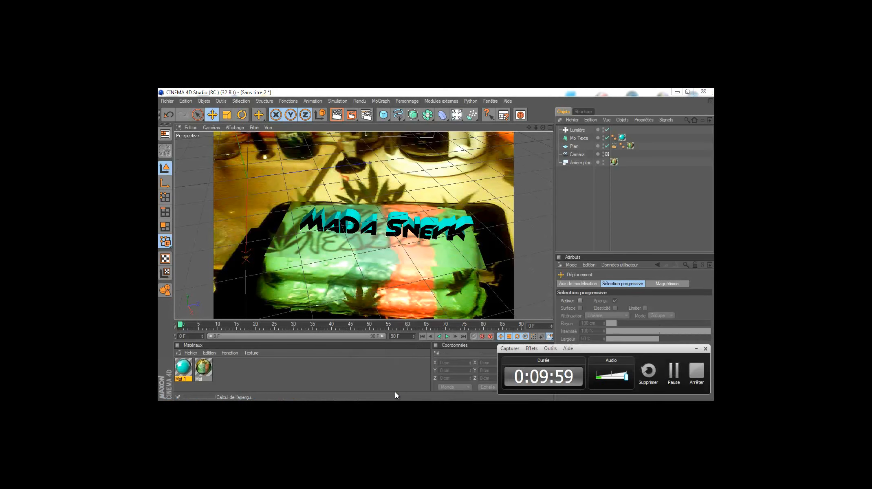
pyautogui.click(674, 371)
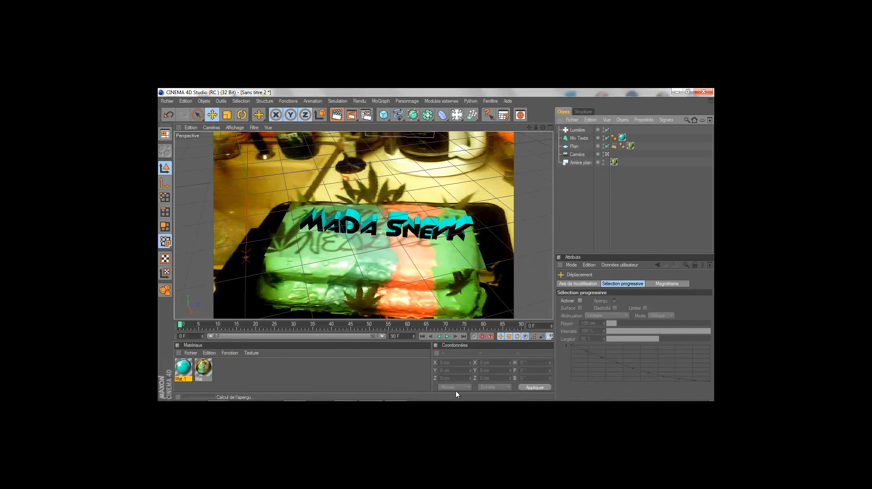
pyautogui.moveTo(402, 396)
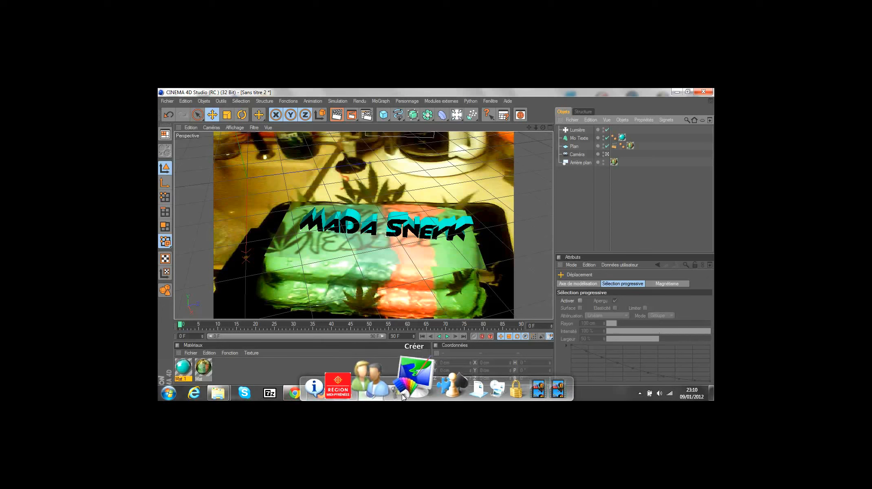
pyautogui.click(397, 393)
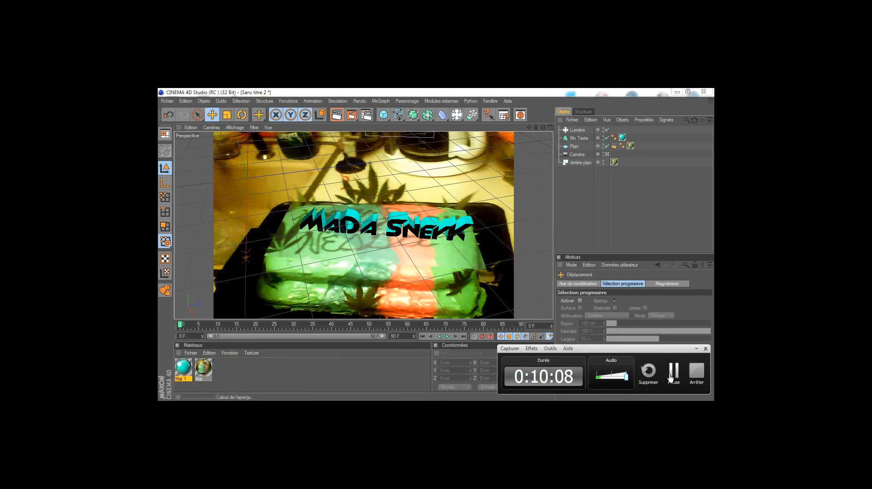